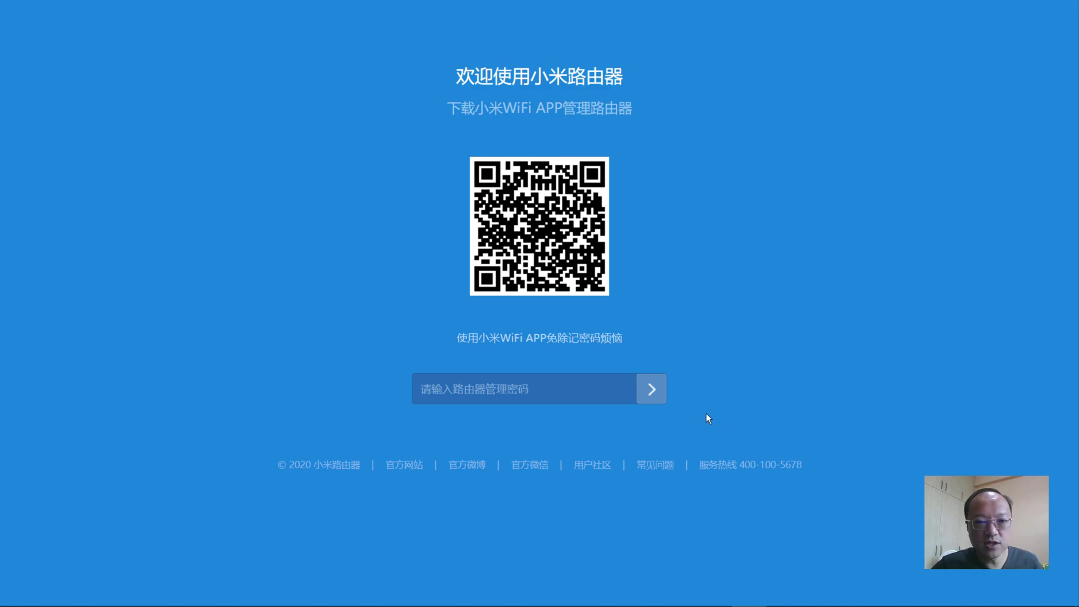
- Log in to the router admin with the browser's saved administrator password
{"action": "left_click", "coordinate": [574, 388]}
{"action": "left_click", "coordinate": [548, 438]}
{"action": "left_click", "coordinate": [646, 393]}
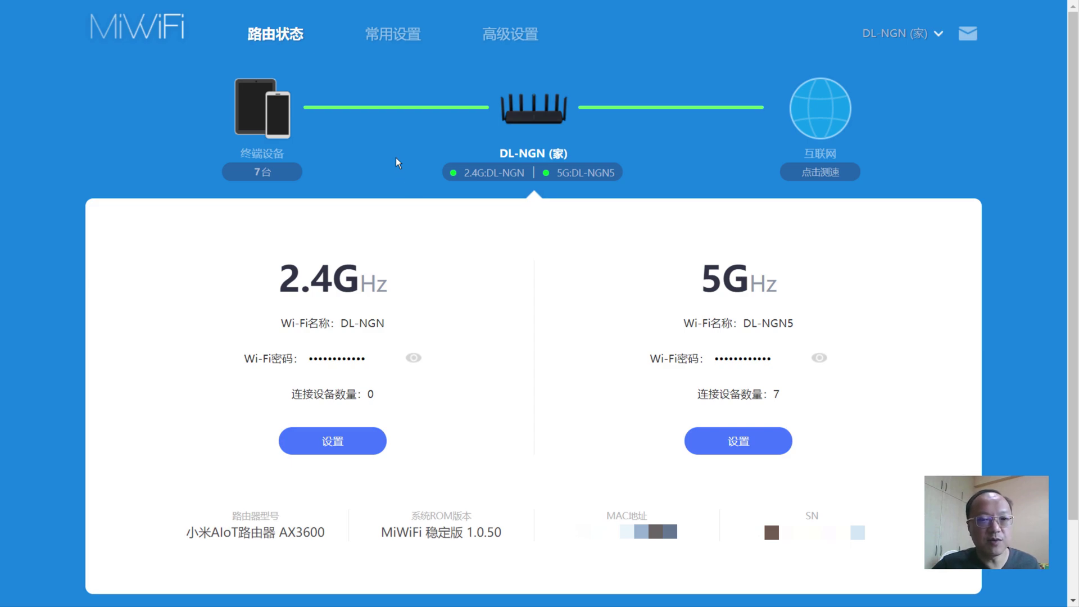
- Go to the 常用设置 Wi-Fi page and dismiss the Google Translate offer
{"action": "left_click", "coordinate": [402, 44]}
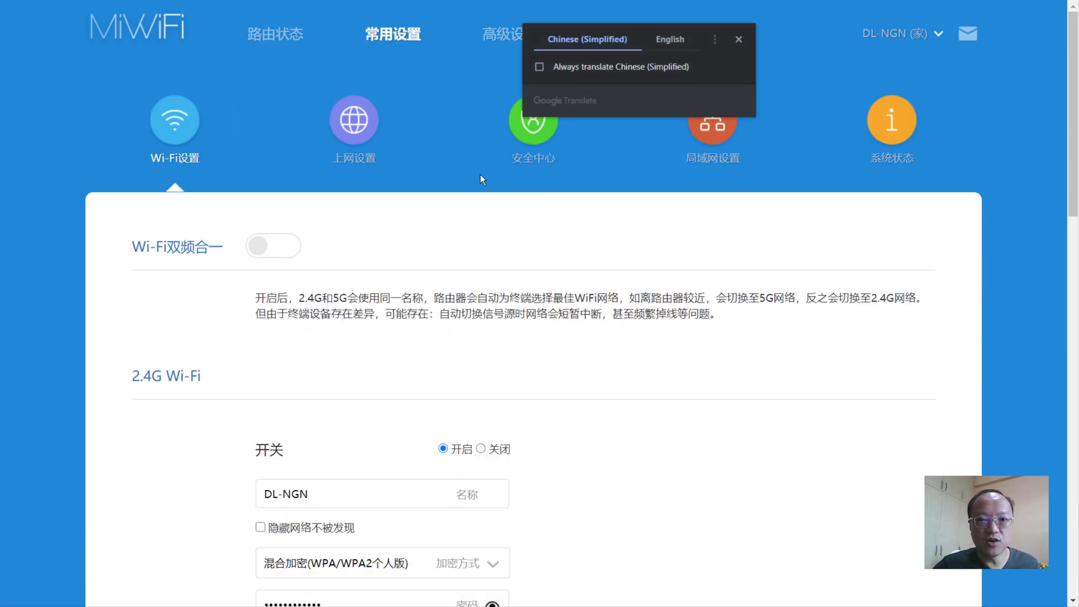
{"action": "left_click", "coordinate": [738, 40]}
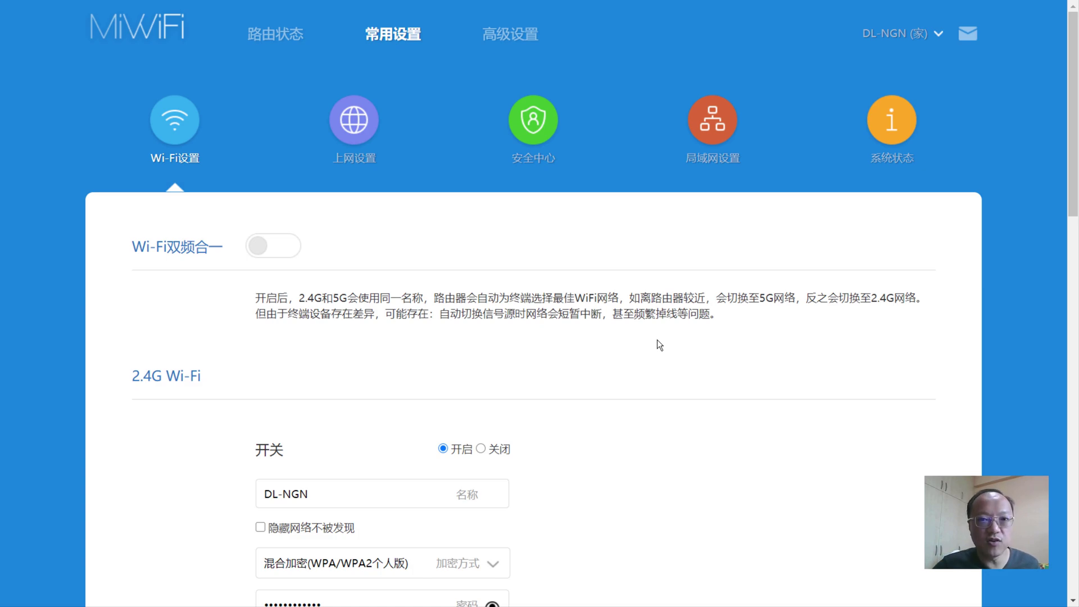
{"action": "scroll", "coordinate": [659, 345], "scroll_direction": "down", "scroll_amount": 4}
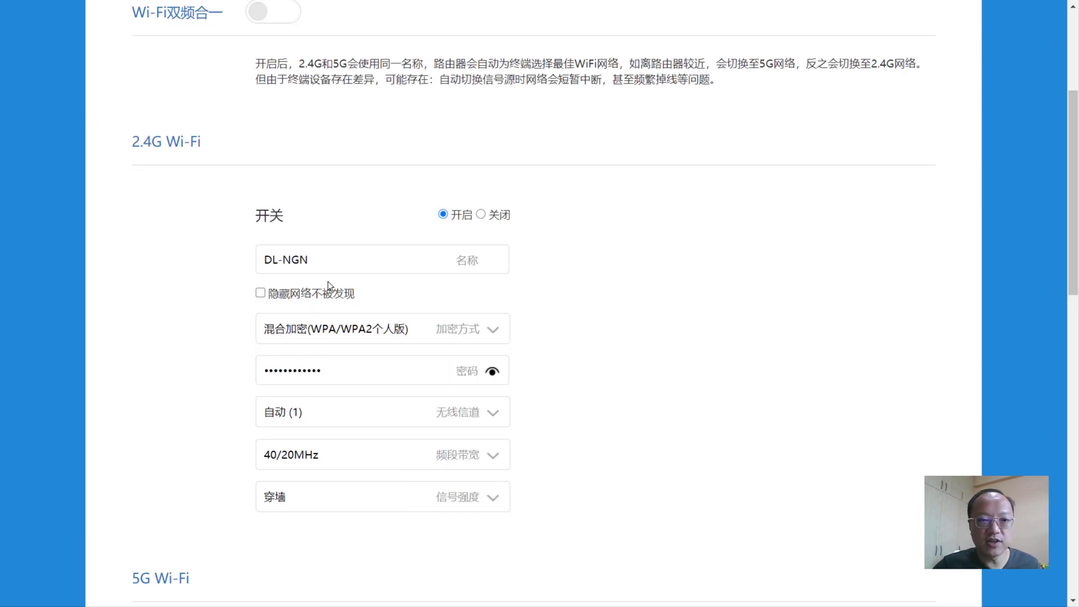
{"action": "left_click", "coordinate": [493, 333]}
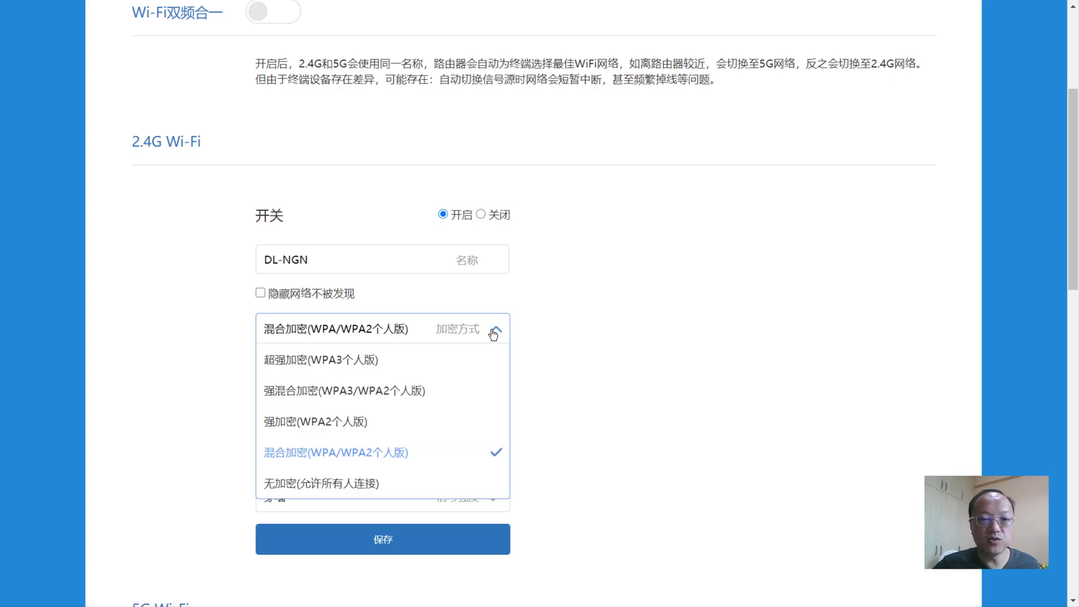
{"action": "left_click", "coordinate": [587, 465]}
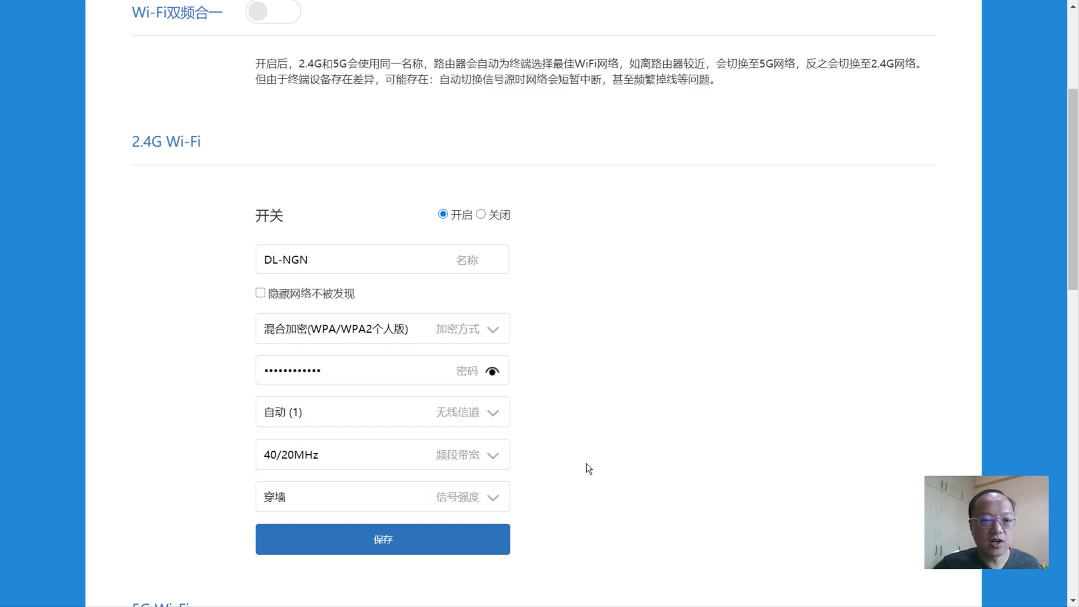
{"action": "scroll", "coordinate": [586, 463], "scroll_direction": "down", "scroll_amount": 12}
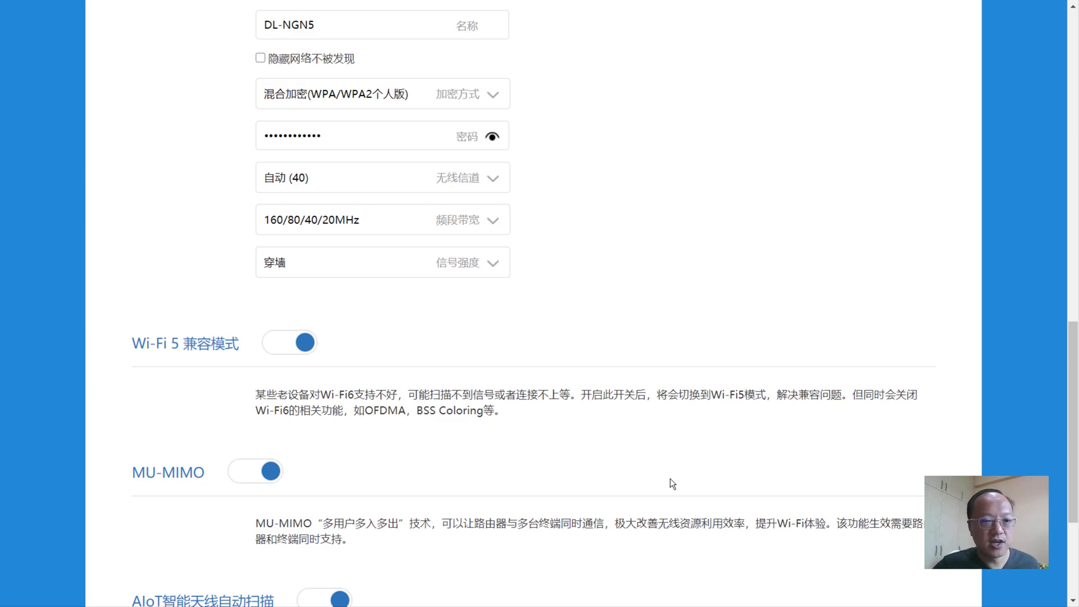
{"action": "scroll", "coordinate": [672, 483], "scroll_direction": "down", "scroll_amount": 4}
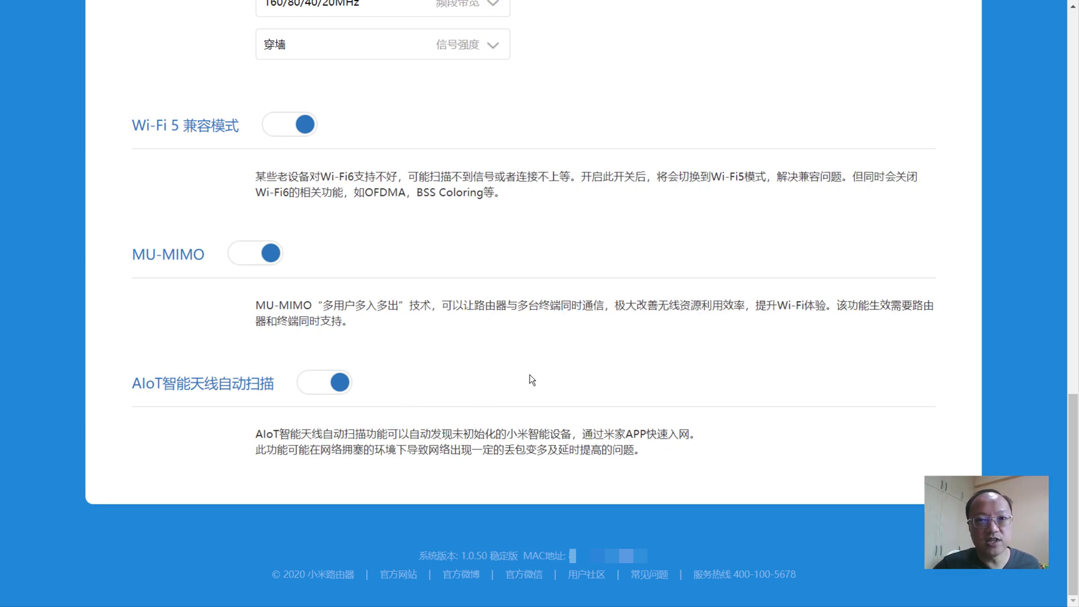
{"action": "scroll", "coordinate": [529, 381], "scroll_direction": "up", "scroll_amount": 10}
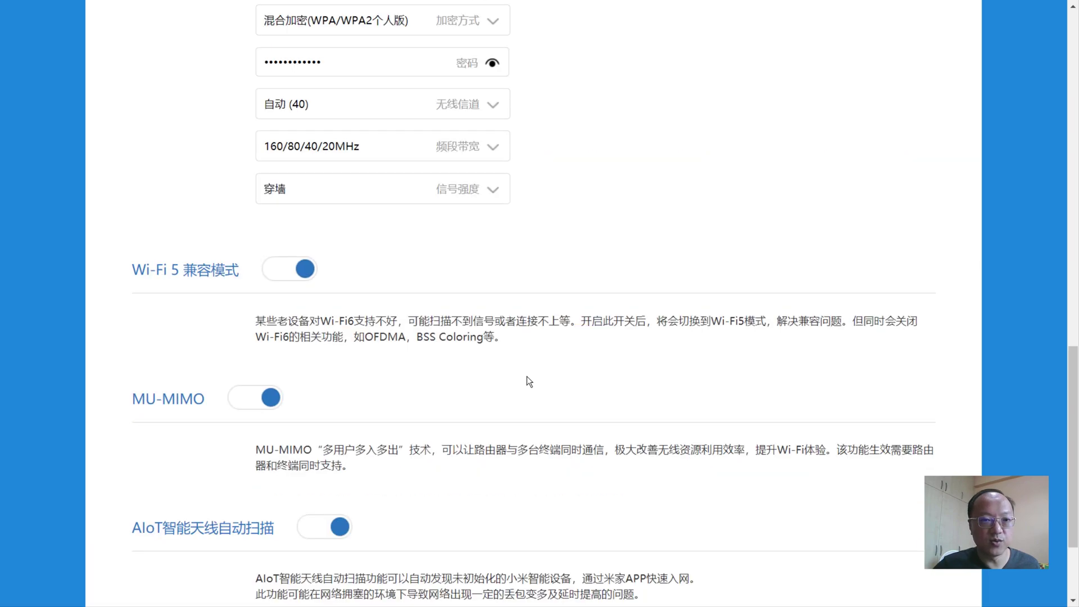
{"action": "scroll", "coordinate": [577, 400], "scroll_direction": "down", "scroll_amount": 3}
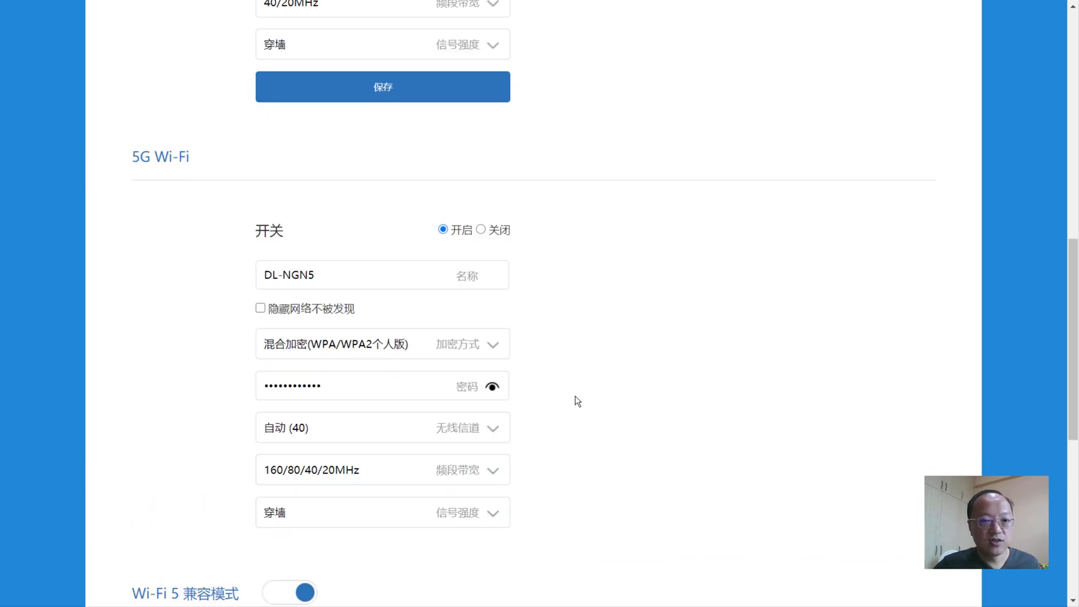
{"action": "scroll", "coordinate": [577, 401], "scroll_direction": "up", "scroll_amount": 6}
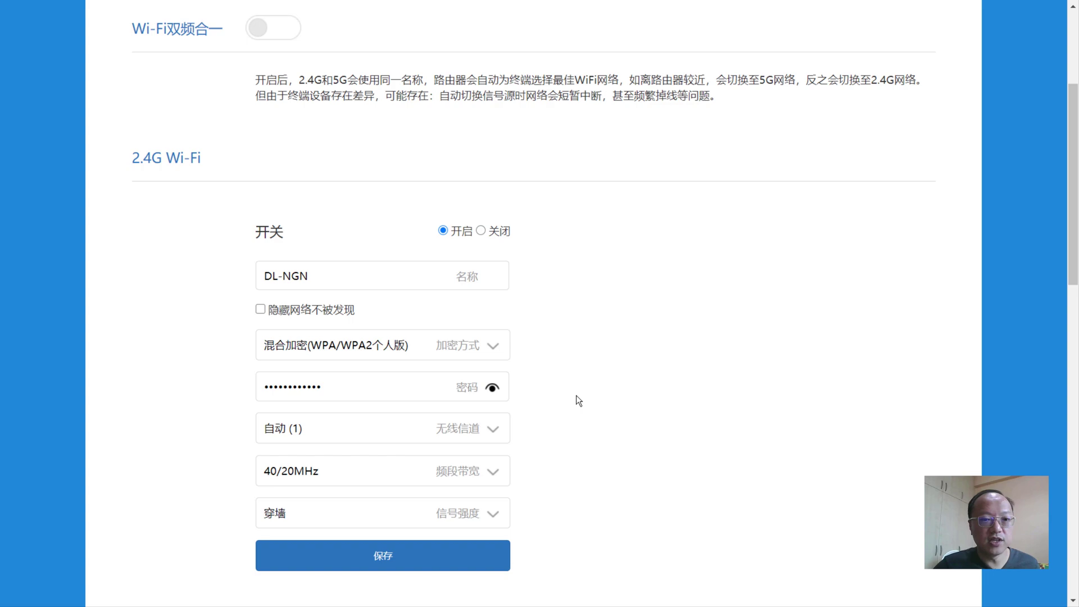
- Check the 2.4G bandwidth options, keep 40/20MHz, and show the signal-strength choices
{"action": "left_click", "coordinate": [492, 479]}
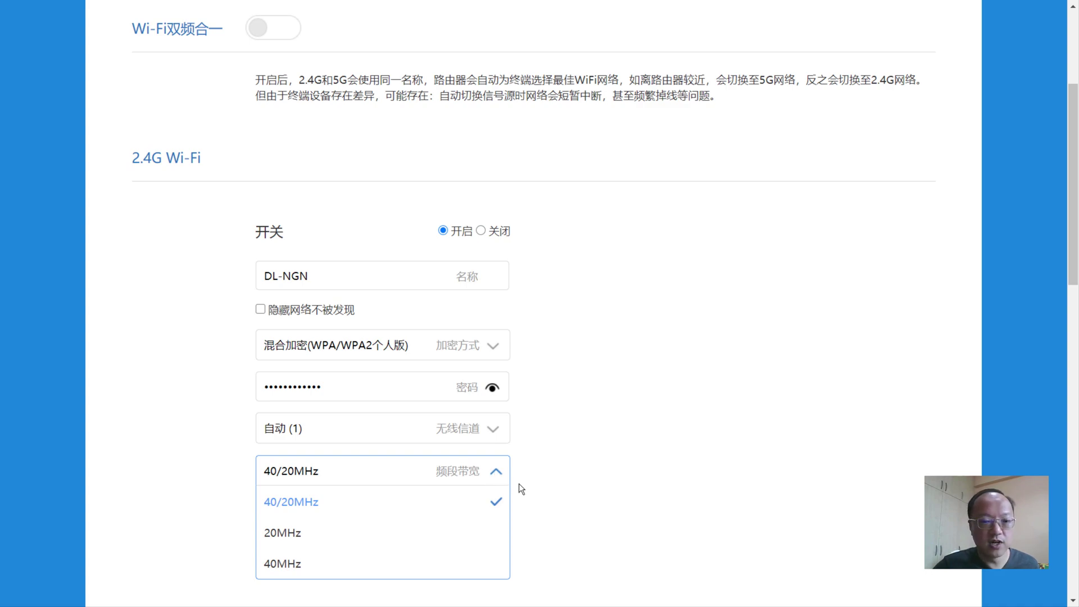
{"action": "left_click", "coordinate": [578, 504]}
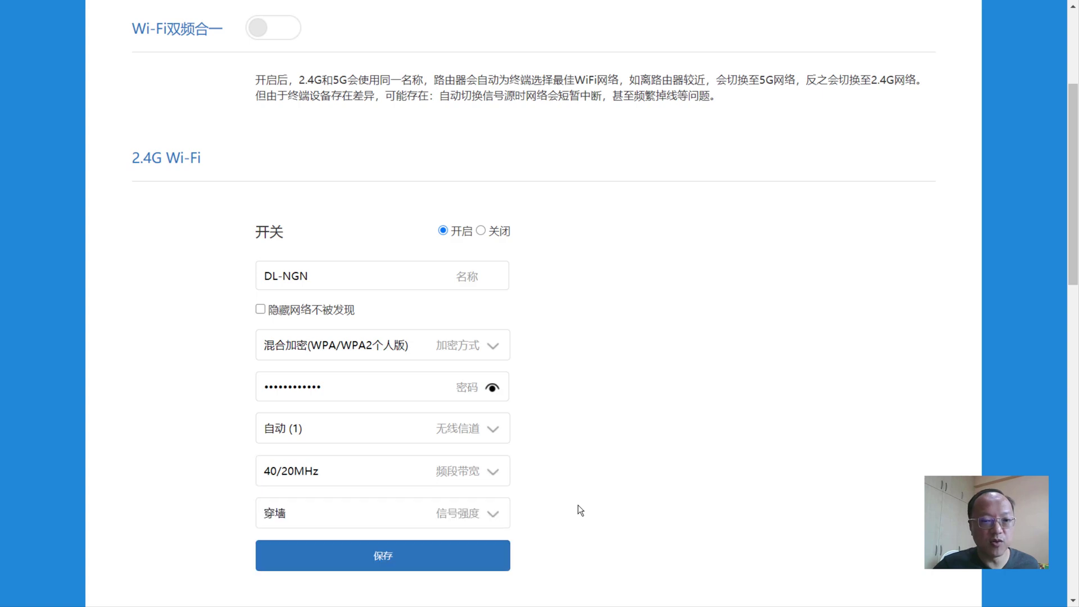
{"action": "left_click", "coordinate": [490, 513]}
{"action": "scroll", "coordinate": [547, 509], "scroll_direction": "down", "scroll_amount": 4}
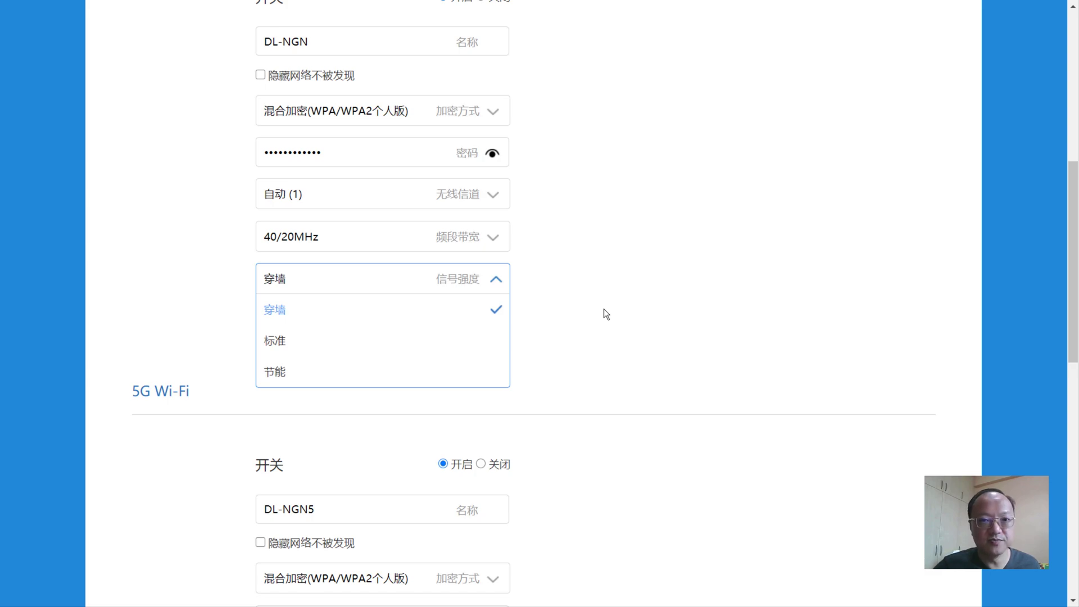
- Keep signal strength and 5G bandwidth unchanged, then go to the internet settings (DHCP, 192.168.1.155)
{"action": "left_click", "coordinate": [604, 314]}
{"action": "scroll", "coordinate": [583, 338], "scroll_direction": "down", "scroll_amount": 4}
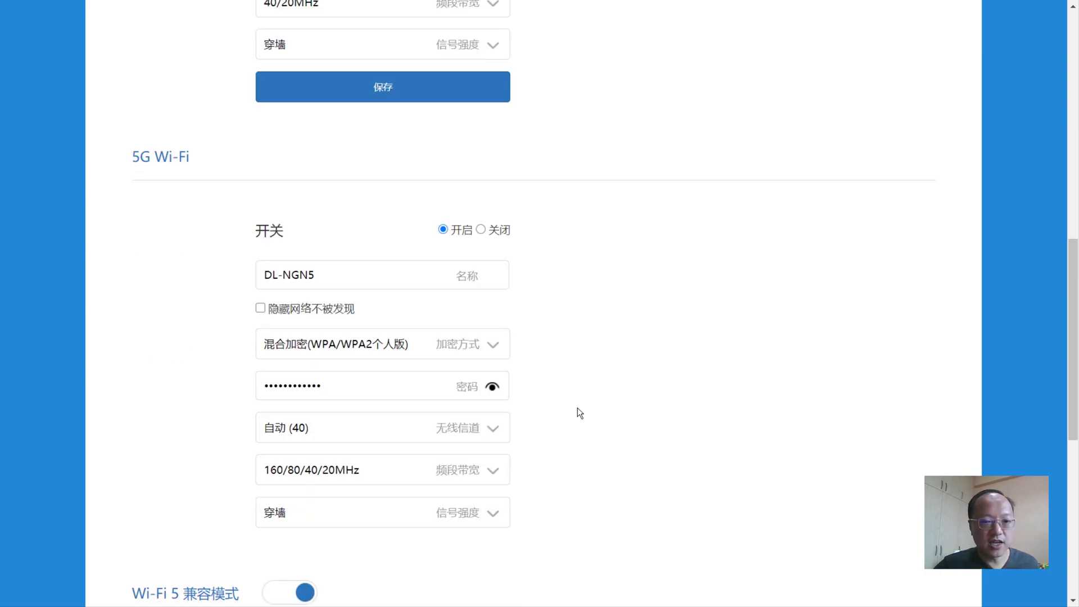
{"action": "left_click", "coordinate": [497, 476]}
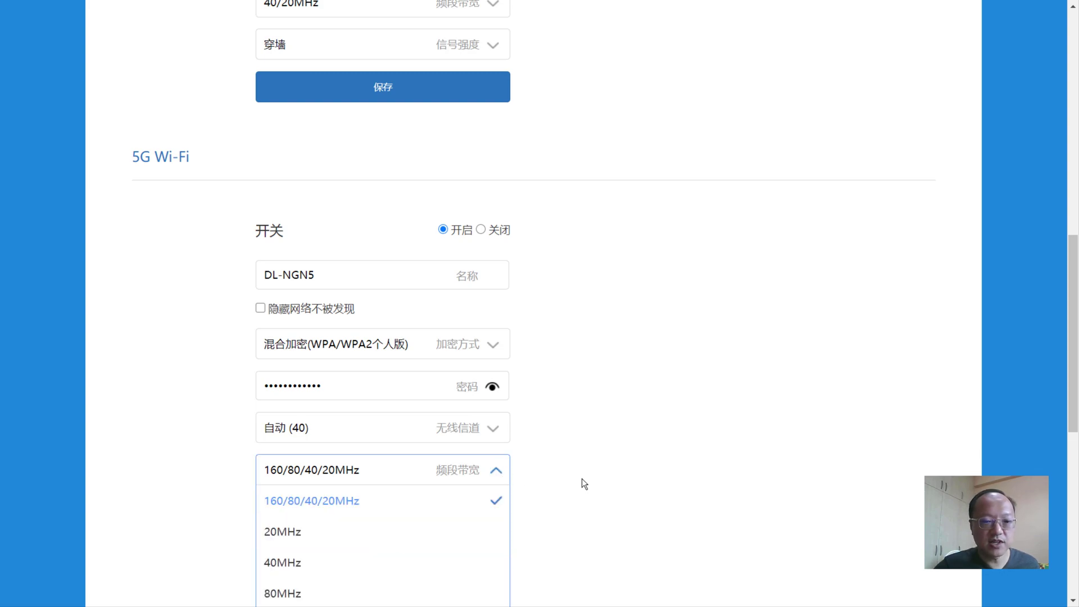
{"action": "scroll", "coordinate": [583, 481], "scroll_direction": "down", "scroll_amount": 4}
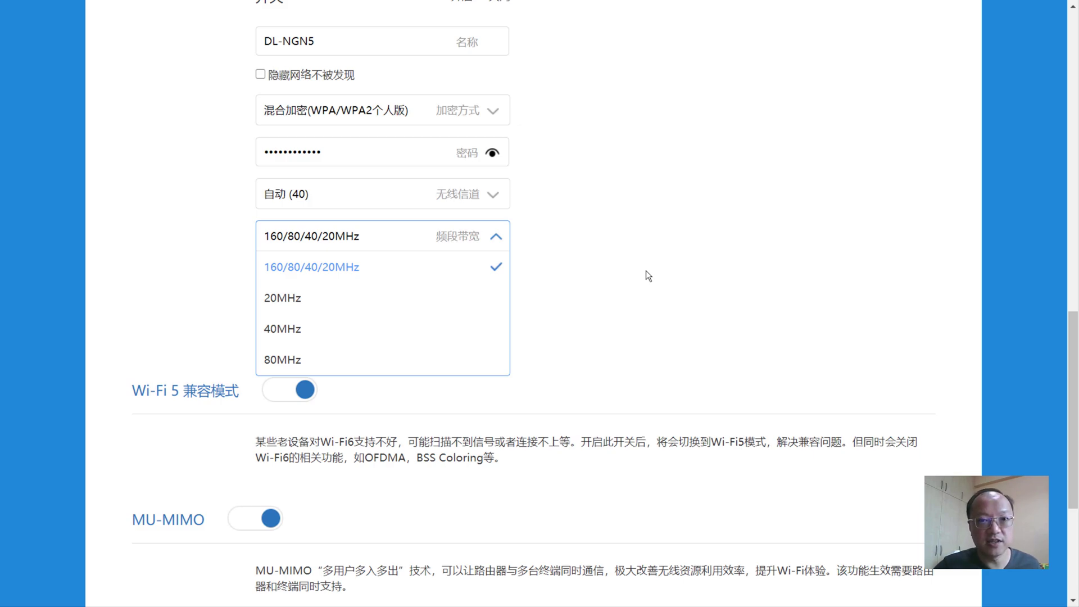
{"action": "left_click", "coordinate": [616, 285]}
{"action": "scroll", "coordinate": [608, 307], "scroll_direction": "up", "scroll_amount": 15}
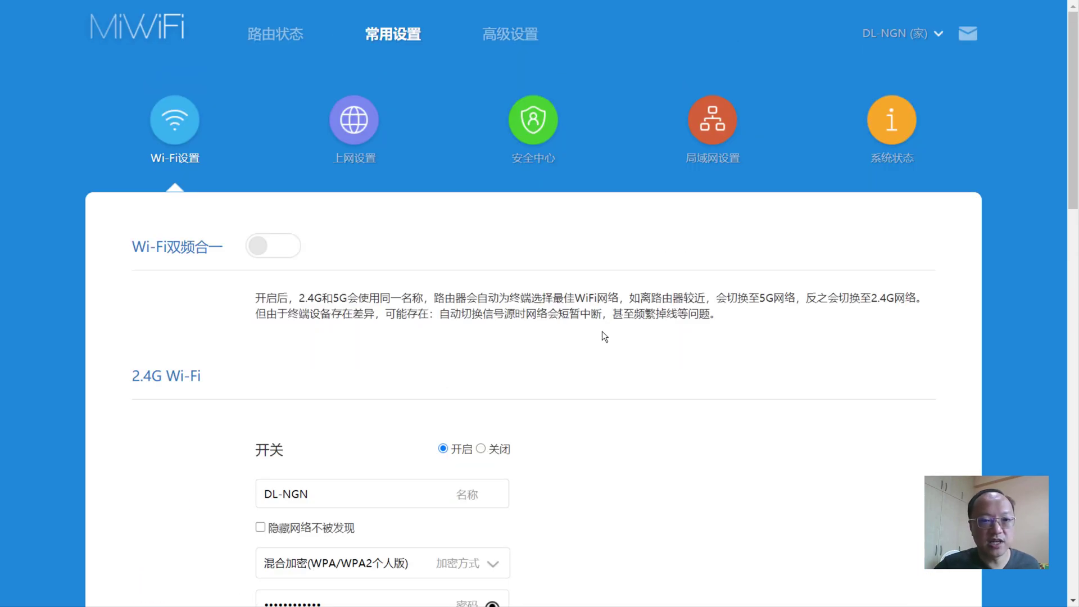
{"action": "left_click", "coordinate": [352, 129]}
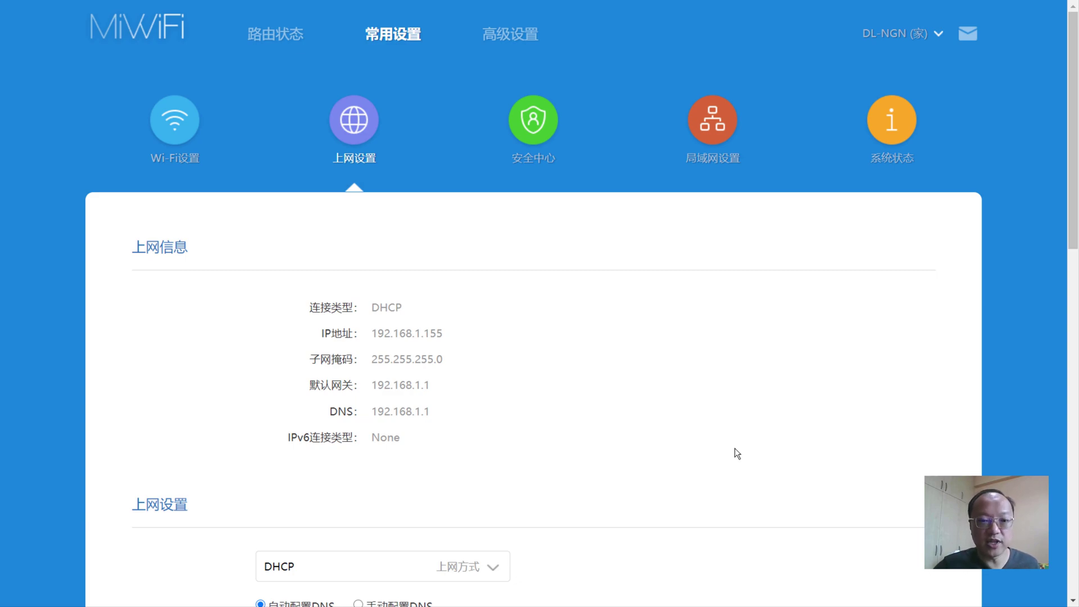
{"action": "scroll", "coordinate": [734, 449], "scroll_direction": "down", "scroll_amount": 8}
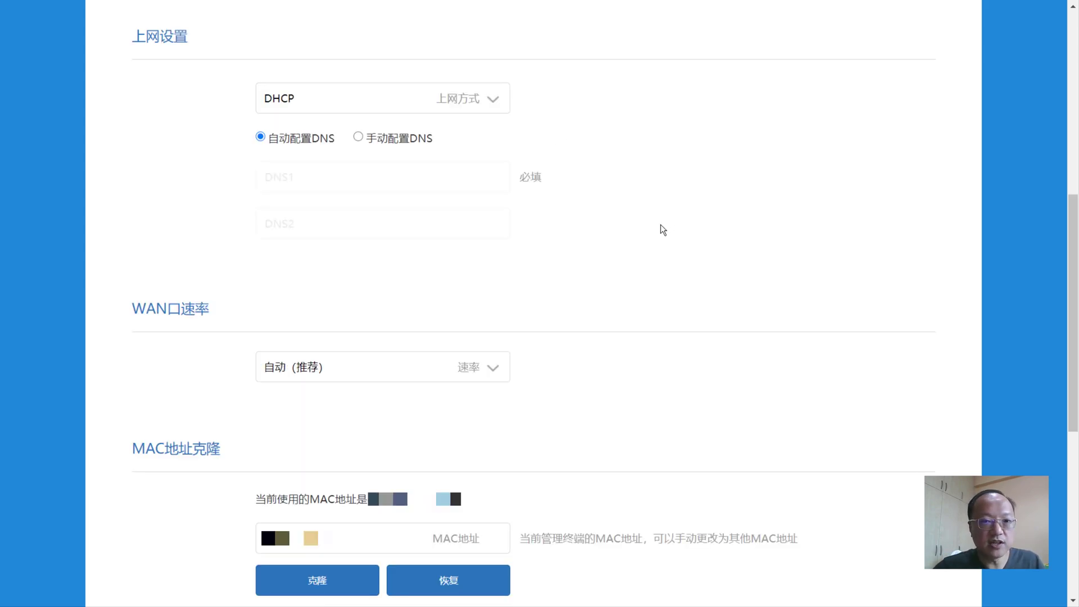
{"action": "scroll", "coordinate": [658, 225], "scroll_direction": "up", "scroll_amount": 8}
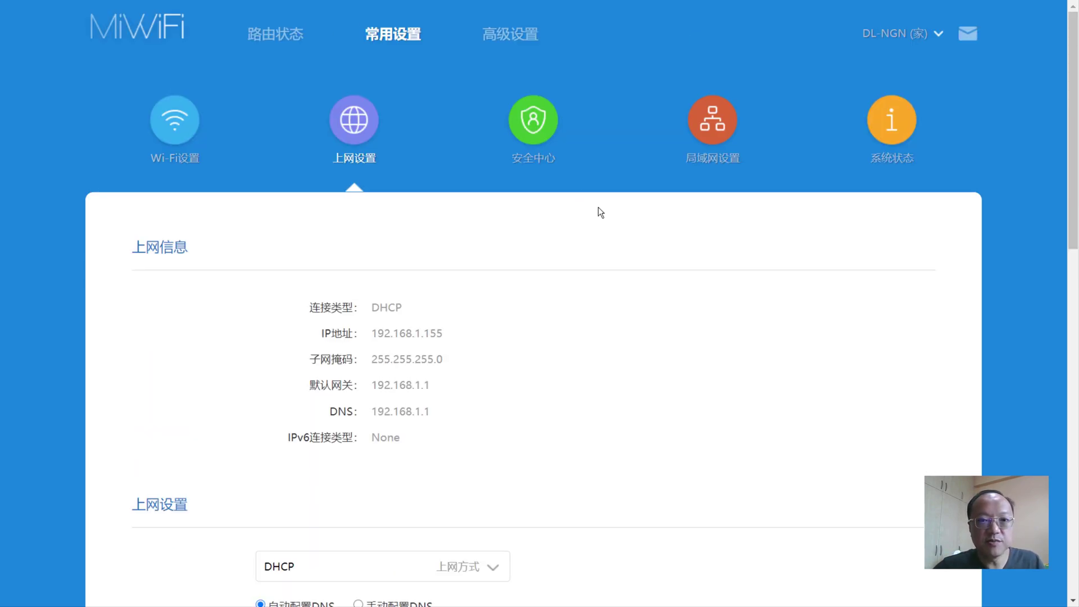
- View the security center's blacklist-mode access control and admin password sections, dismissing translation
{"action": "left_click", "coordinate": [531, 135]}
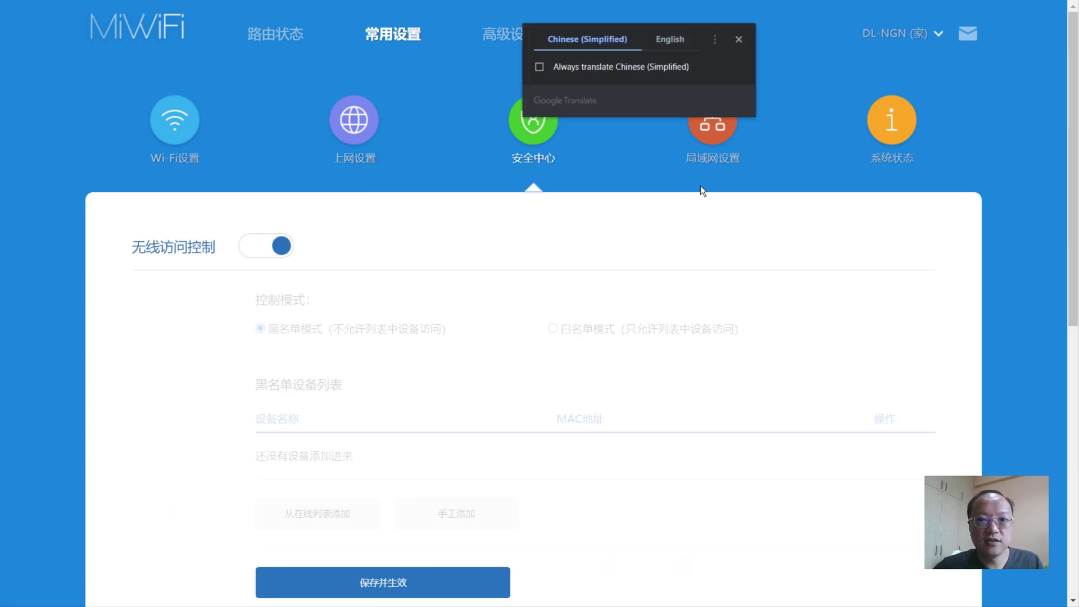
{"action": "left_click", "coordinate": [738, 39]}
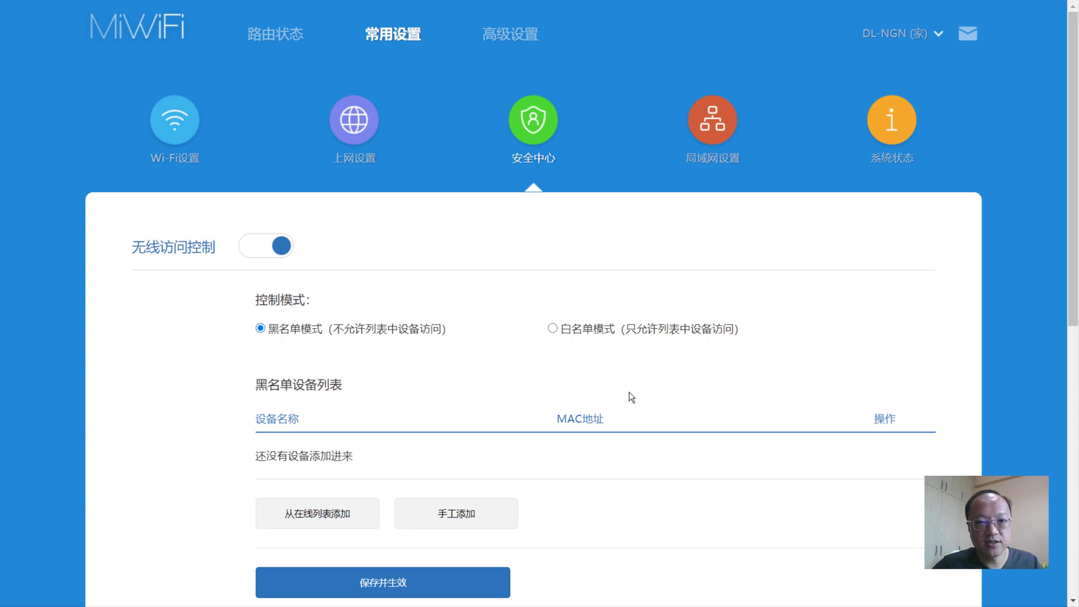
{"action": "scroll", "coordinate": [629, 394], "scroll_direction": "down", "scroll_amount": 8}
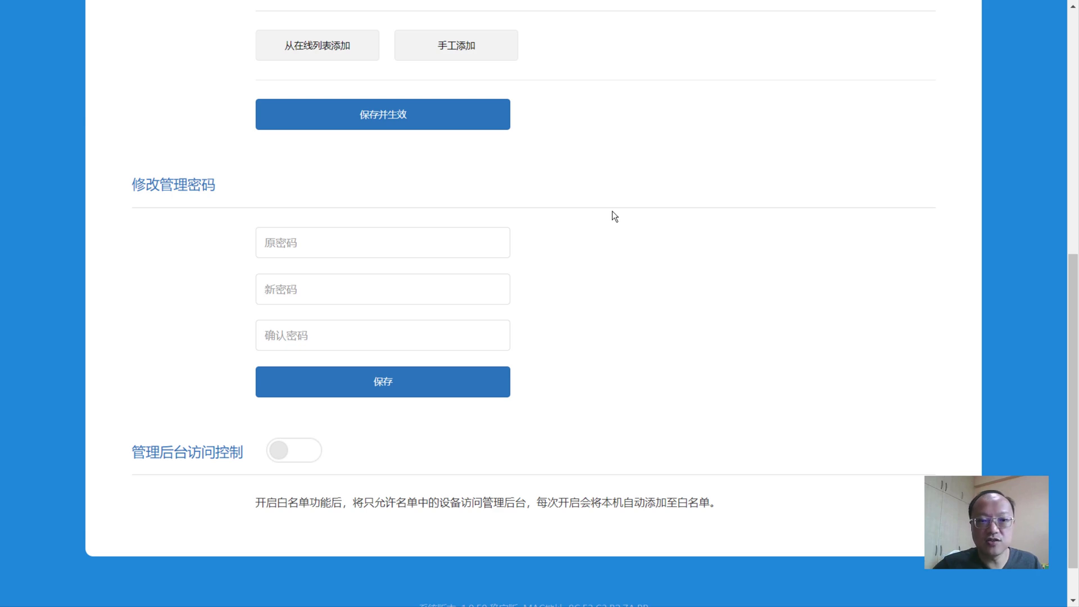
{"action": "scroll", "coordinate": [608, 220], "scroll_direction": "up", "scroll_amount": 8}
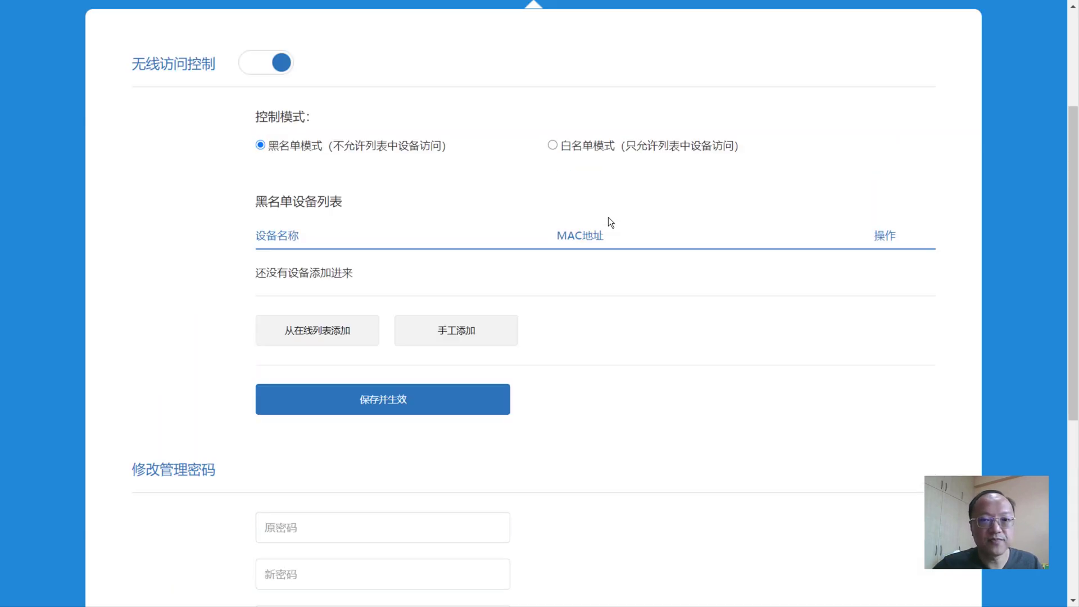
- Show the LAN settings: DHCP range 192.168.31.5–254, 720-minute lease, LAN IP 192.168.31.1
{"action": "left_click", "coordinate": [706, 120]}
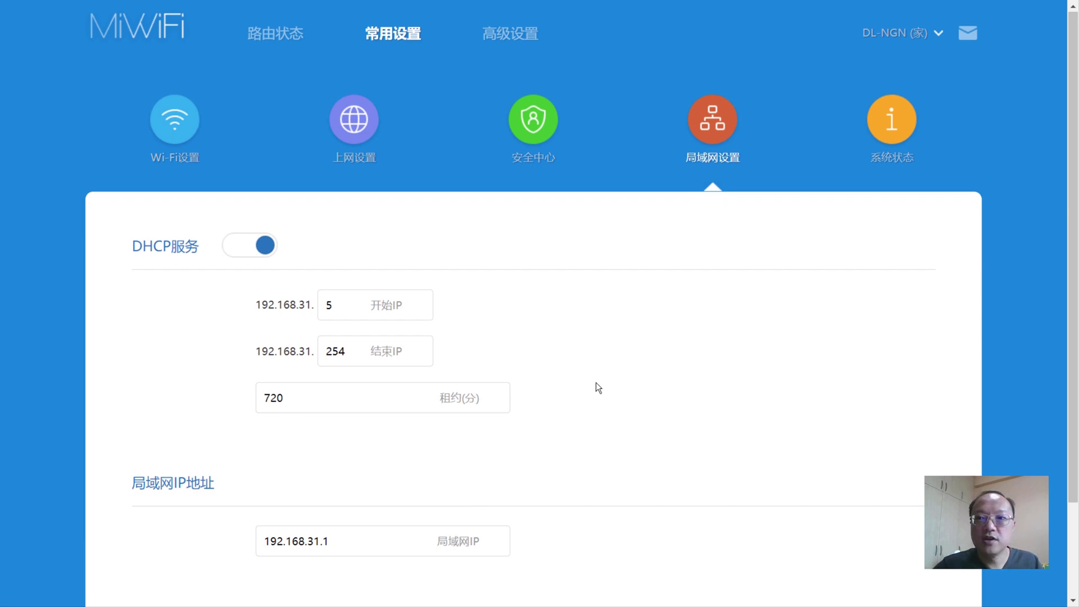
- Review system status (firmware 1.0.50 latest) plus log, reset and backup sections, dismissing translation
{"action": "left_click", "coordinate": [892, 119]}
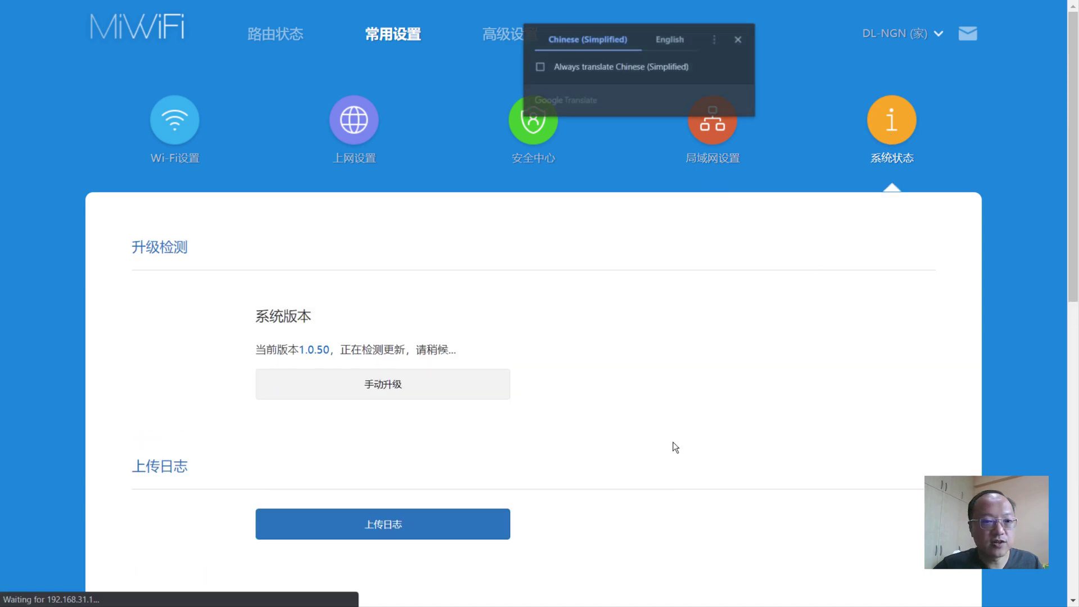
{"action": "left_click", "coordinate": [738, 40]}
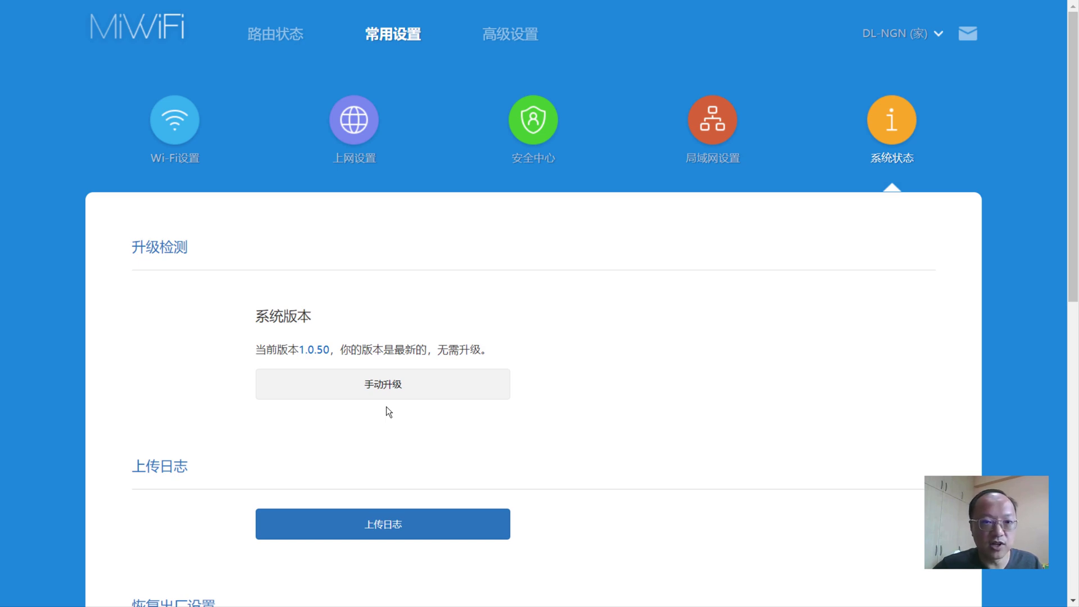
{"action": "scroll", "coordinate": [386, 407], "scroll_direction": "down", "scroll_amount": 4}
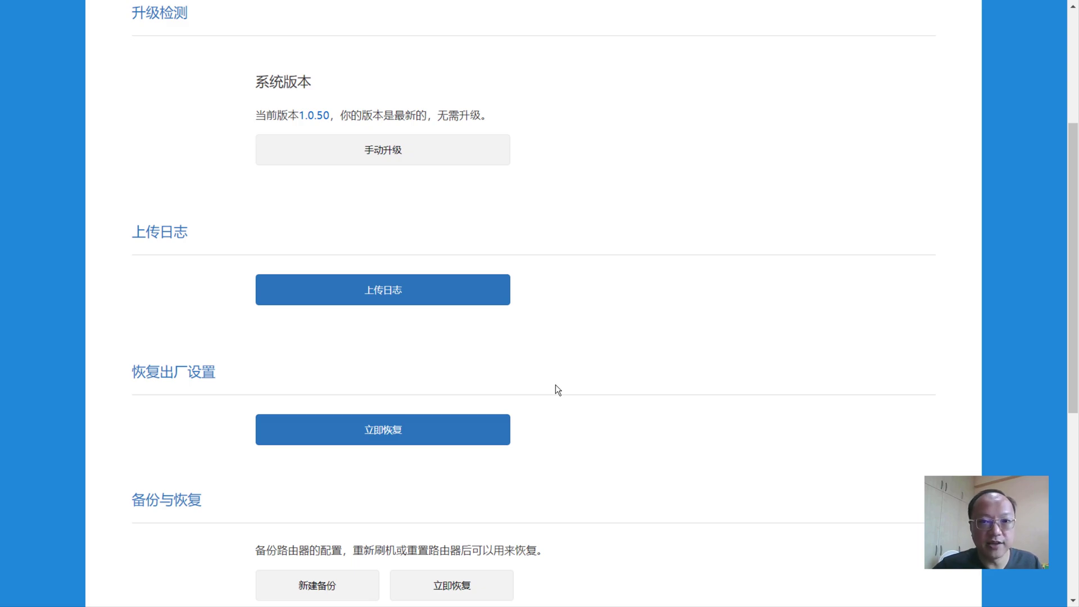
{"action": "scroll", "coordinate": [601, 398], "scroll_direction": "up", "scroll_amount": 4}
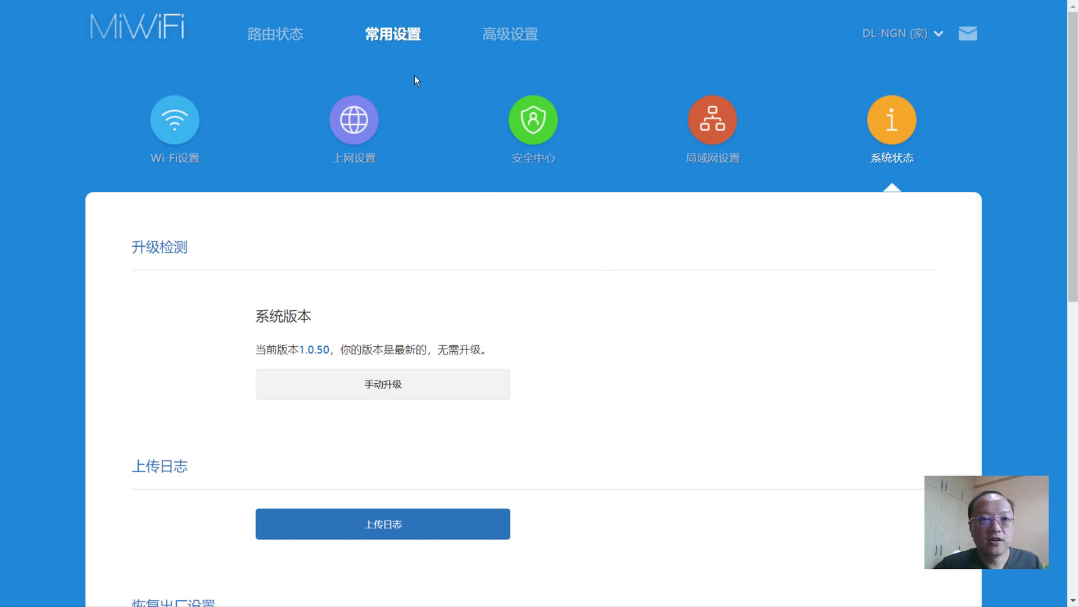
- Return to the Wi-Fi settings page and translate the whole interface into English
{"action": "left_click", "coordinate": [180, 135]}
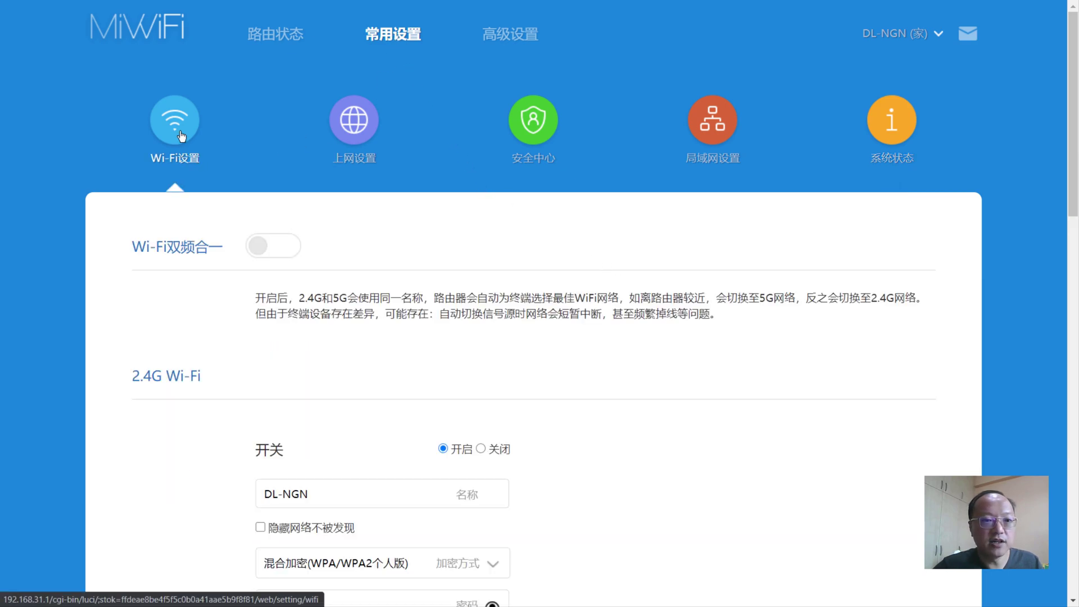
{"action": "left_click", "coordinate": [364, 125]}
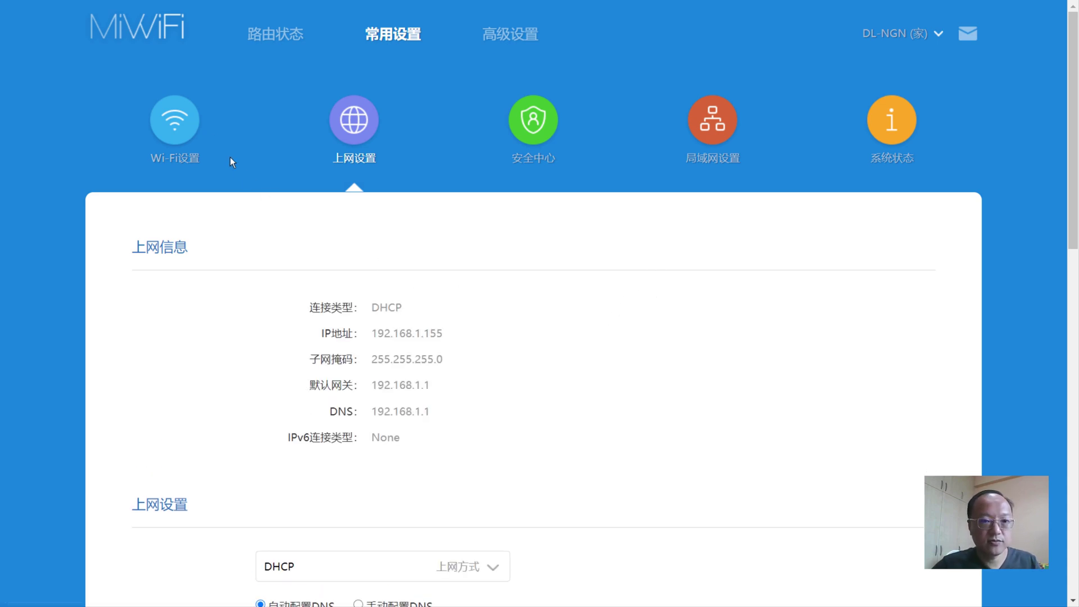
{"action": "left_click", "coordinate": [179, 125]}
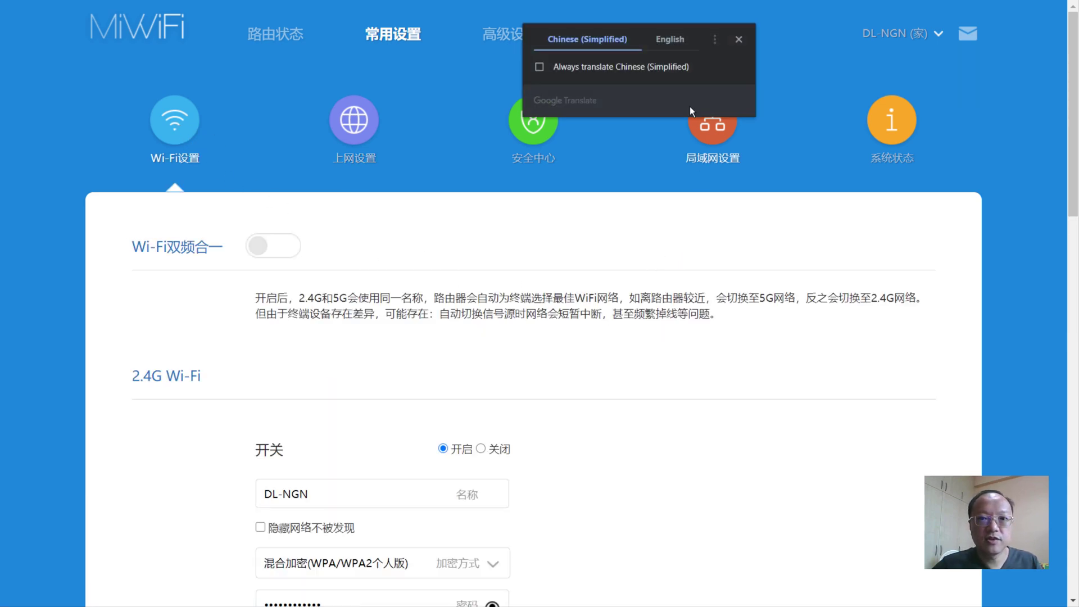
{"action": "left_click", "coordinate": [672, 37]}
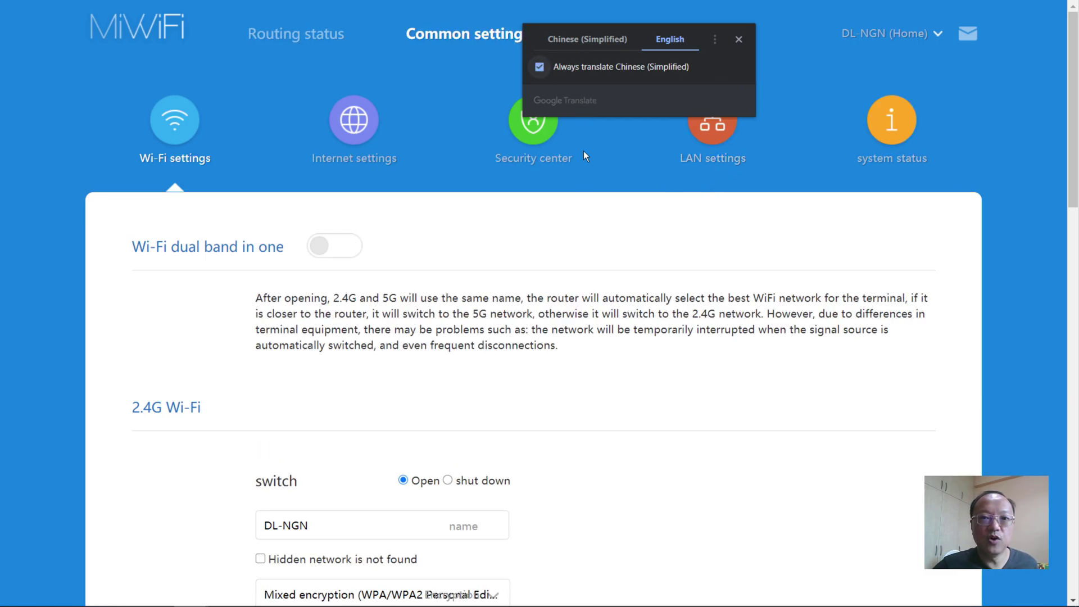
{"action": "left_click", "coordinate": [619, 170]}
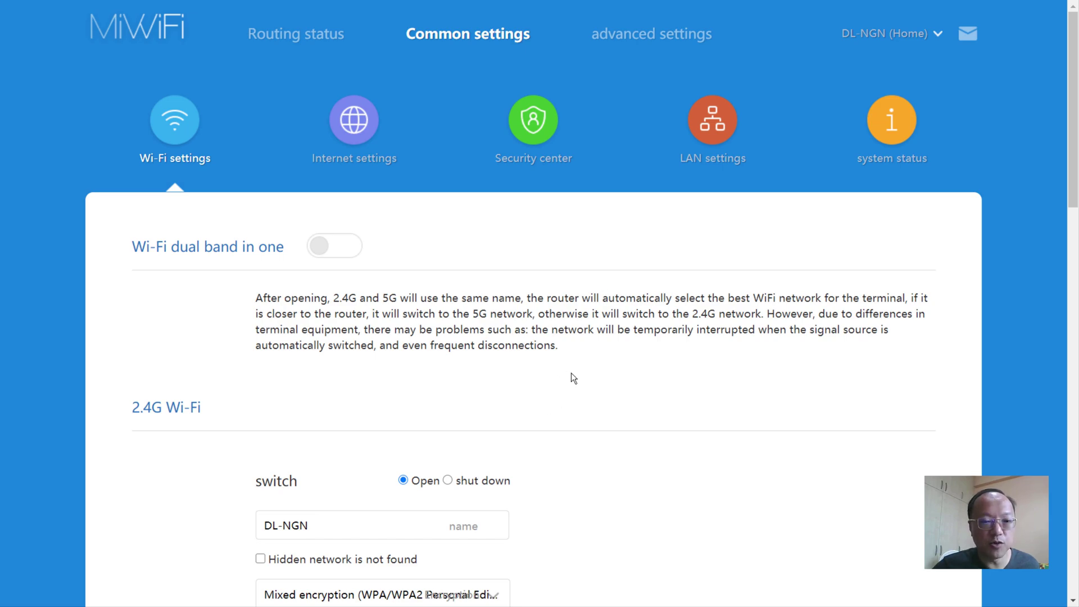
- Leave 2.4G signal strength at Through the wall and go to the Internet settings page
{"action": "scroll", "coordinate": [571, 373], "scroll_direction": "down", "scroll_amount": 4}
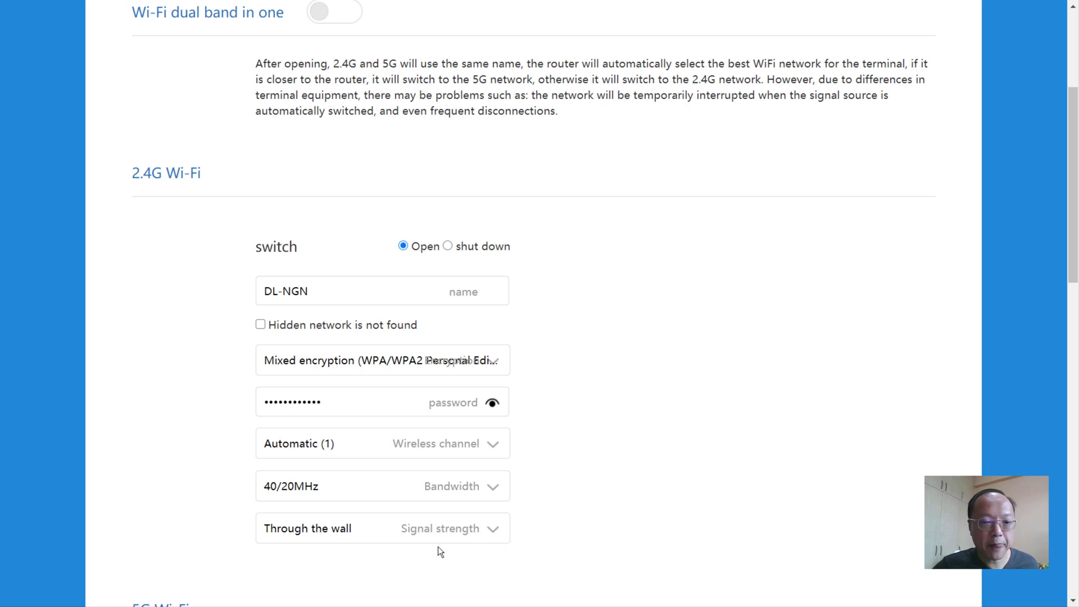
{"action": "left_click", "coordinate": [479, 538]}
{"action": "scroll", "coordinate": [479, 539], "scroll_direction": "down", "scroll_amount": 4}
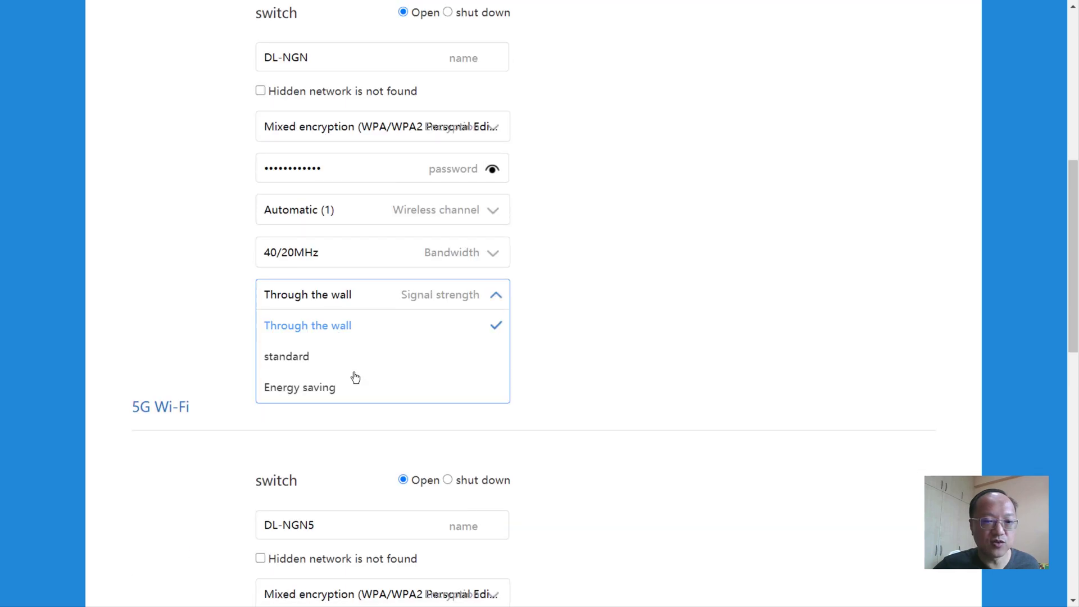
{"action": "left_click", "coordinate": [585, 360]}
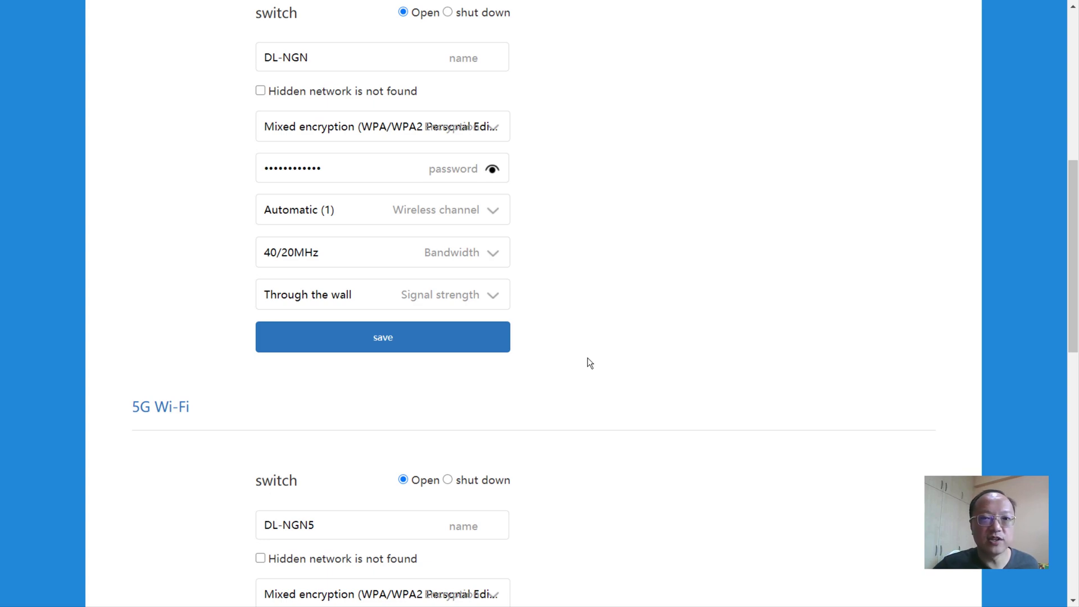
{"action": "left_click", "coordinate": [489, 302]}
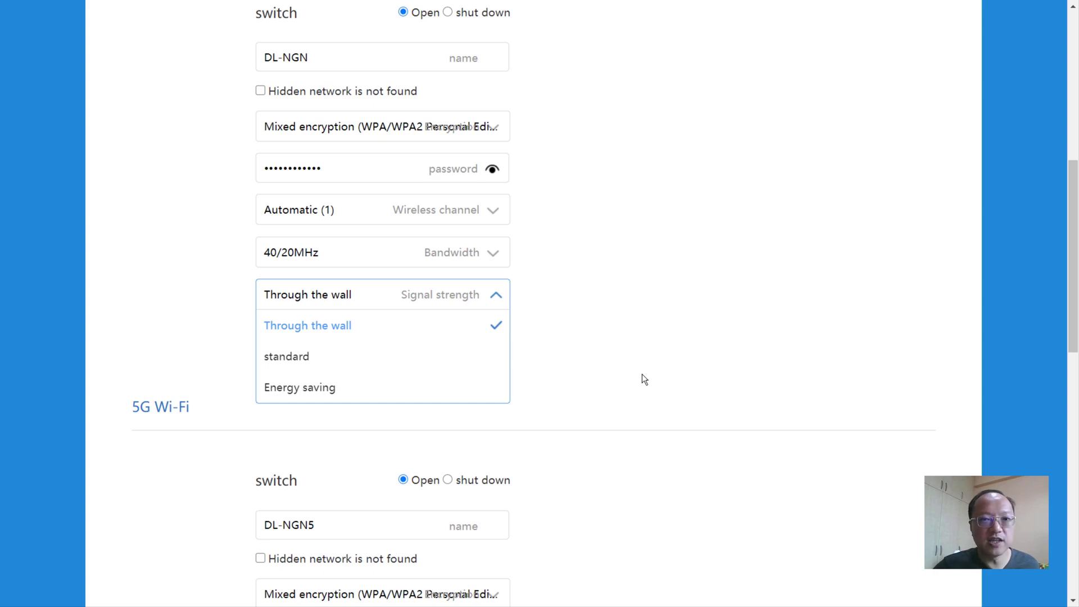
{"action": "left_click", "coordinate": [642, 372]}
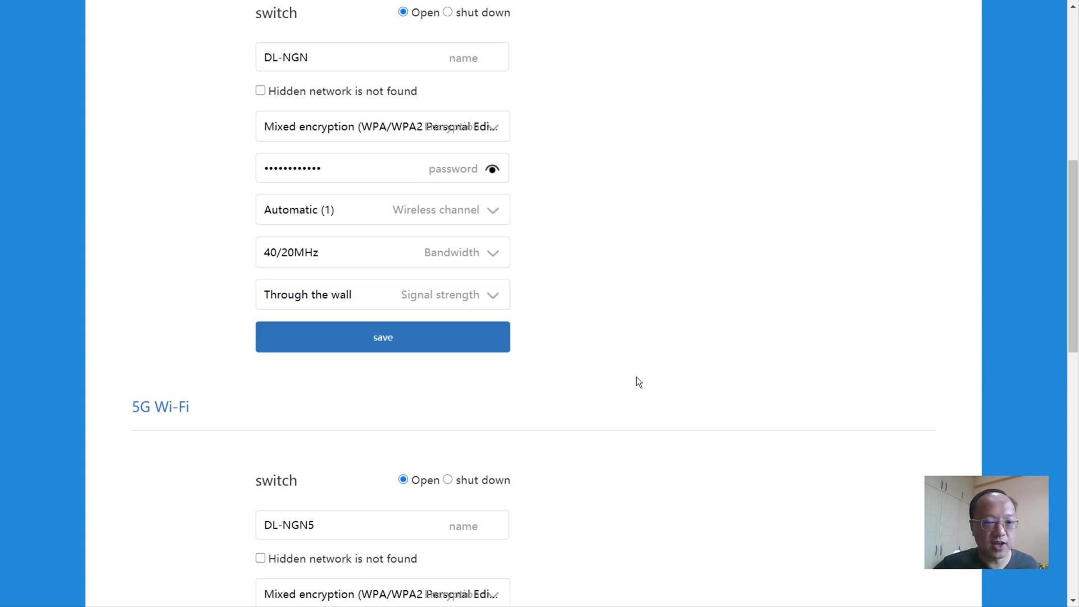
{"action": "scroll", "coordinate": [632, 375], "scroll_direction": "down", "scroll_amount": 4}
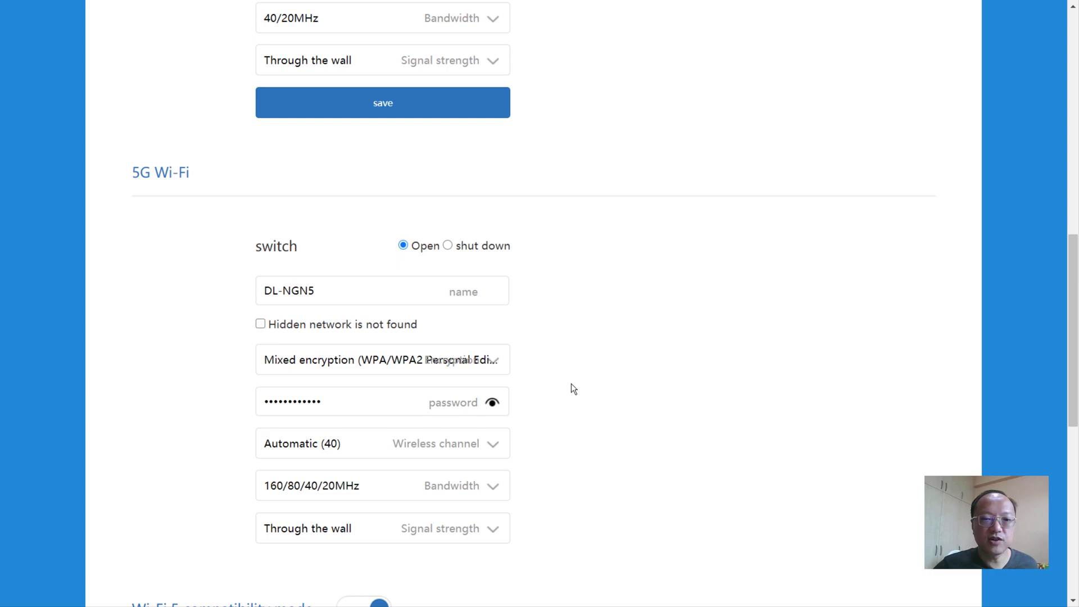
{"action": "scroll", "coordinate": [571, 384], "scroll_direction": "up", "scroll_amount": 12}
{"action": "left_click", "coordinate": [354, 123]}
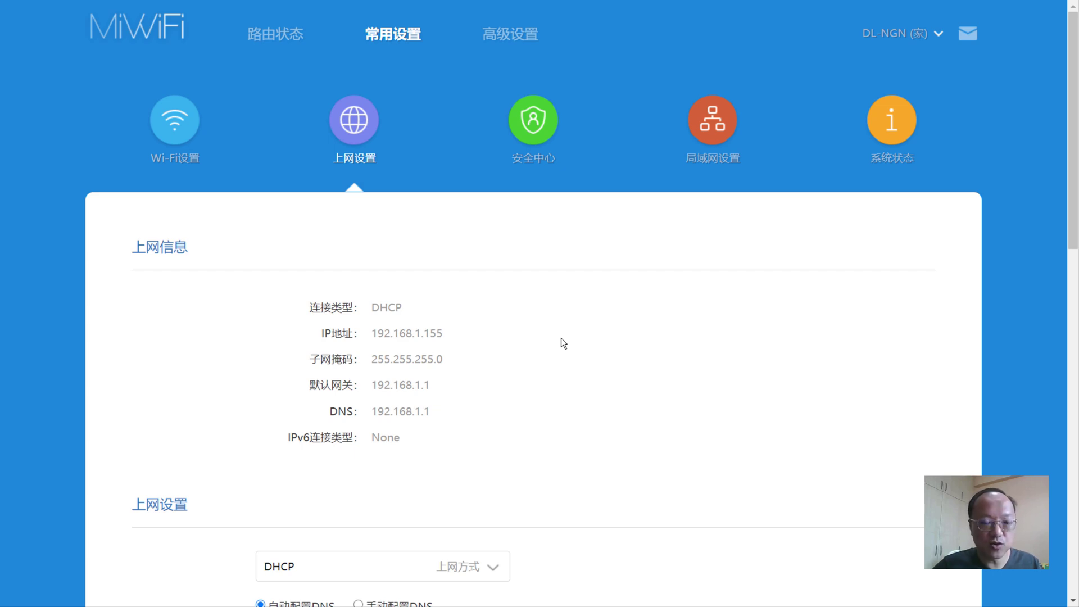
- Step through security center and LAN pages to system status (firmware 1.0.50), then enter advanced settings
{"action": "left_click", "coordinate": [519, 147]}
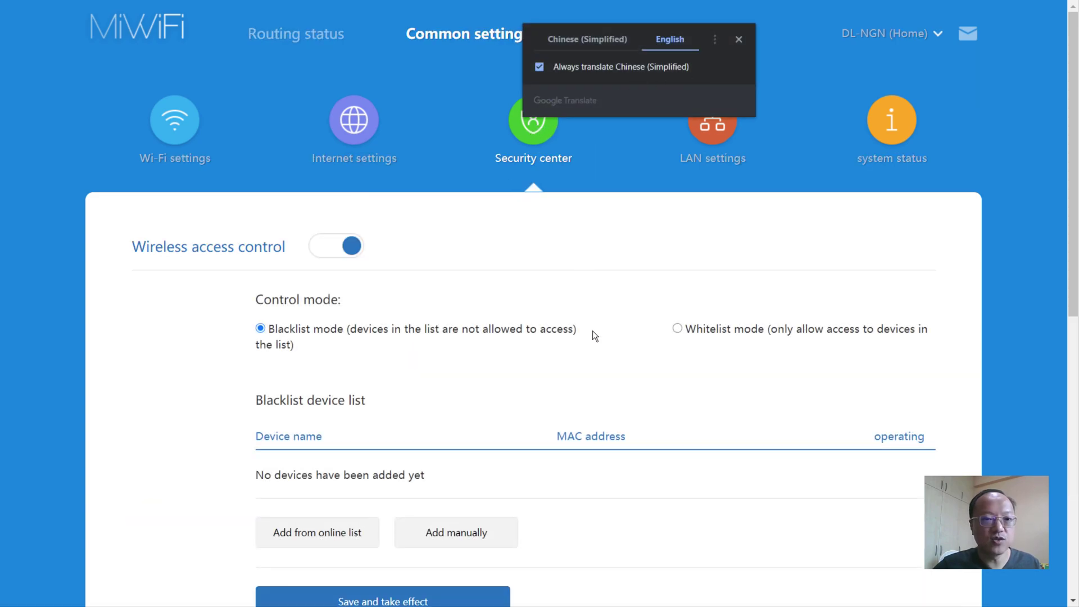
{"action": "left_click", "coordinate": [715, 135]}
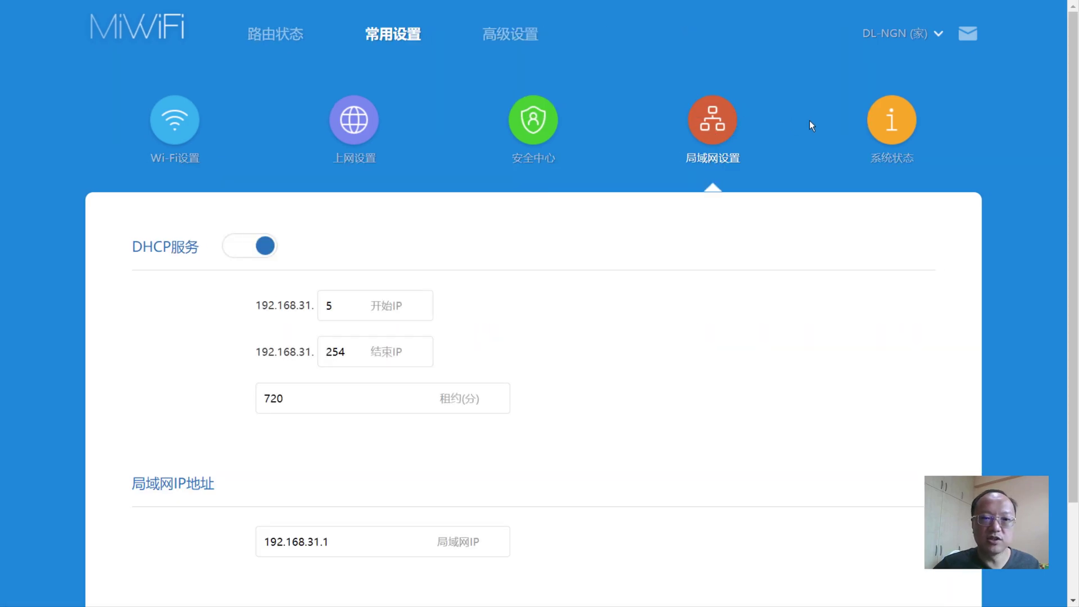
{"action": "left_click", "coordinate": [892, 125]}
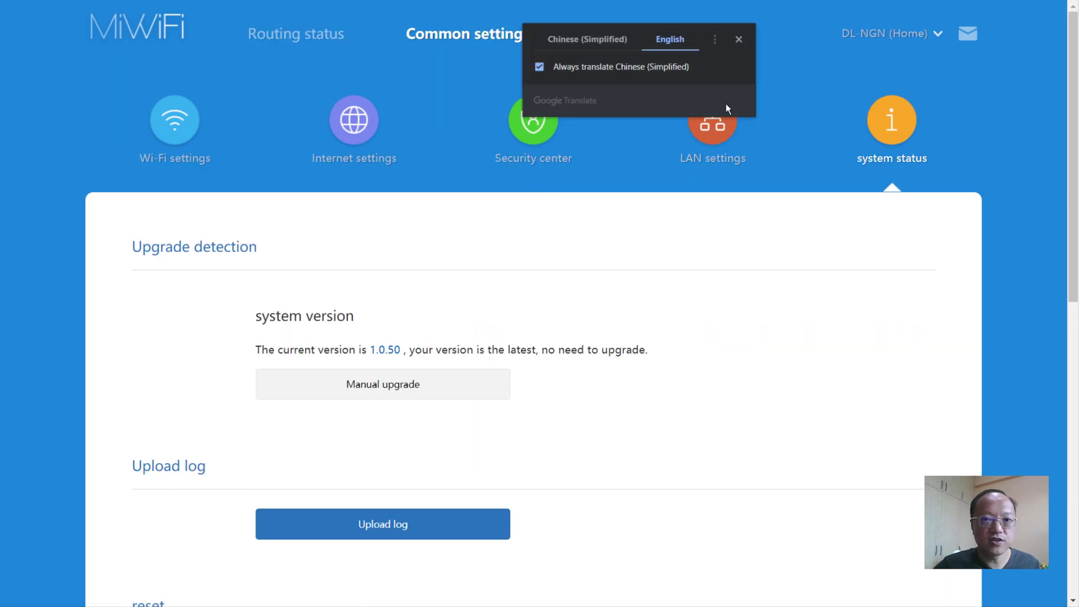
{"action": "scroll", "coordinate": [653, 355], "scroll_direction": "down", "scroll_amount": 4}
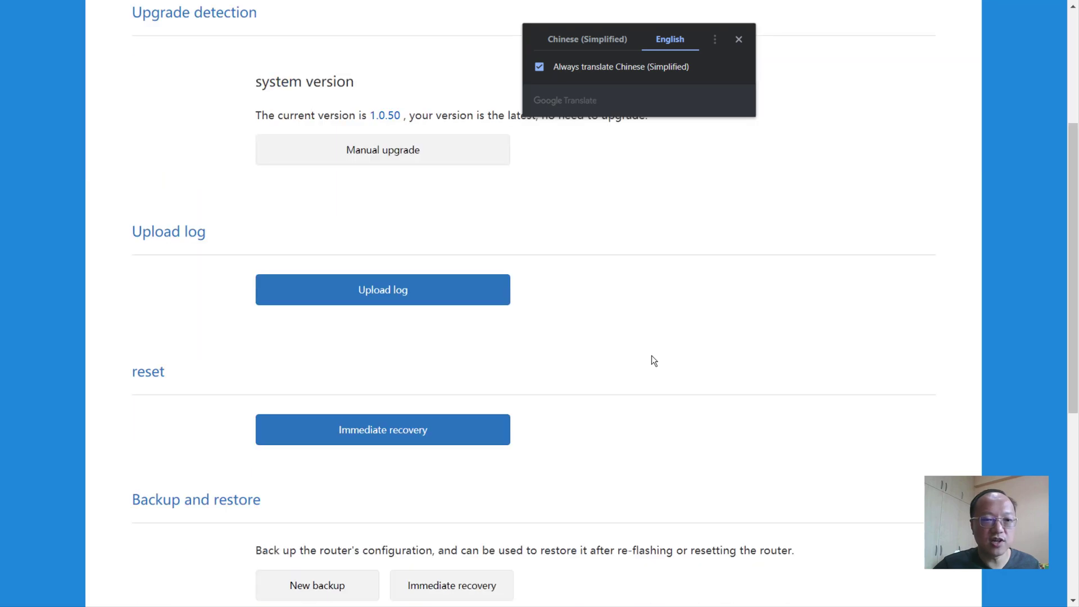
{"action": "scroll", "coordinate": [652, 355], "scroll_direction": "down", "scroll_amount": 4}
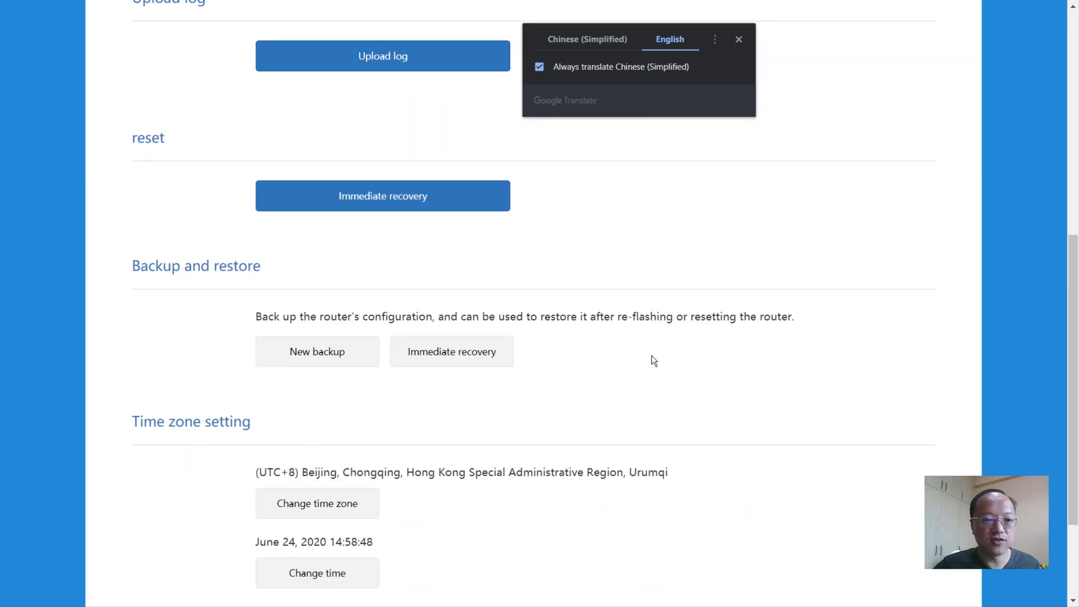
{"action": "scroll", "coordinate": [642, 357], "scroll_direction": "up", "scroll_amount": 8}
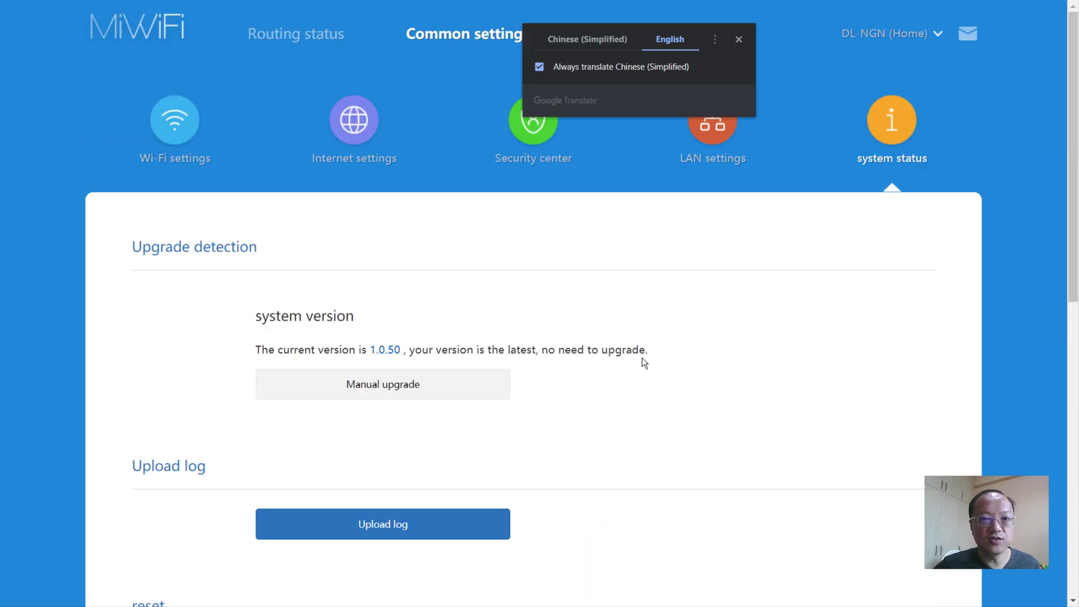
{"action": "left_click", "coordinate": [739, 39]}
{"action": "left_click", "coordinate": [651, 35]}
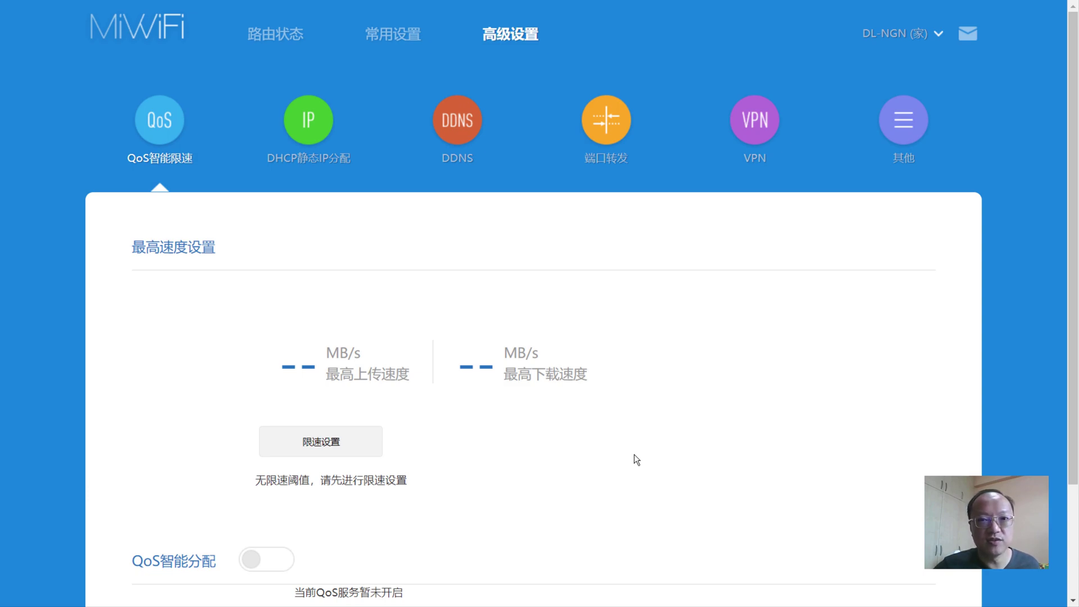
- Go to the DHCP static IP assignment page in advanced settings, which has no bound devices
{"action": "left_click", "coordinate": [308, 120]}
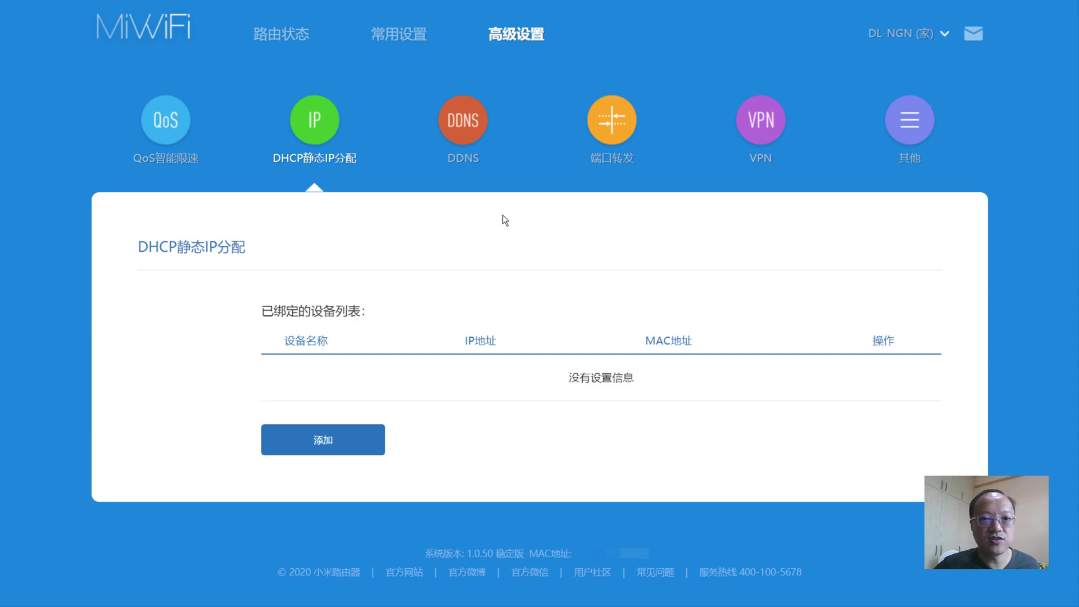
- Check the DDNS list, then the port forwarding page: no rules and DMZ off
{"action": "left_click", "coordinate": [471, 132]}
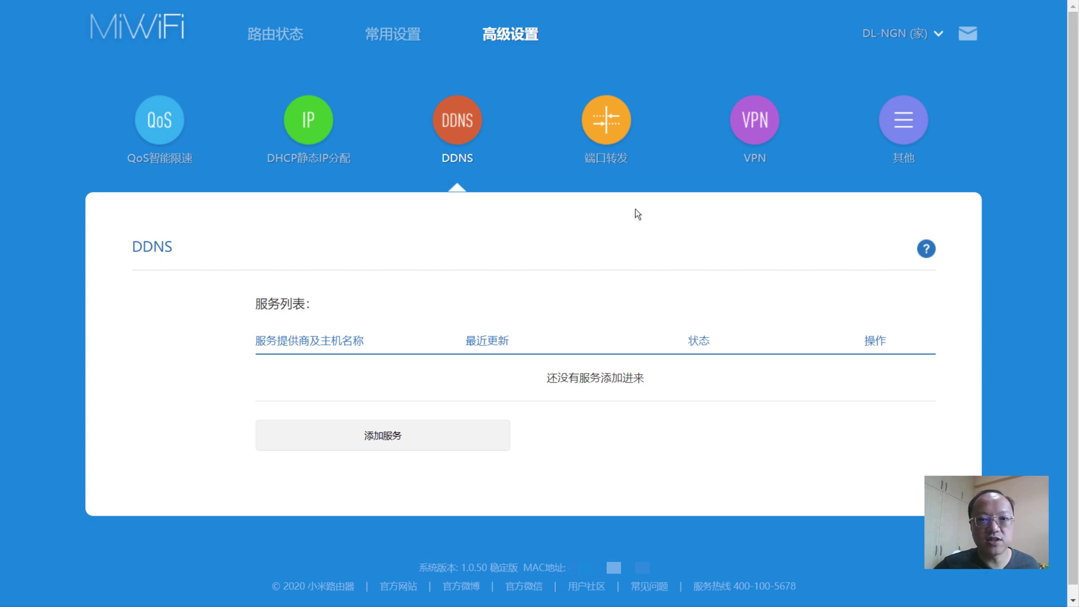
{"action": "left_click", "coordinate": [615, 155]}
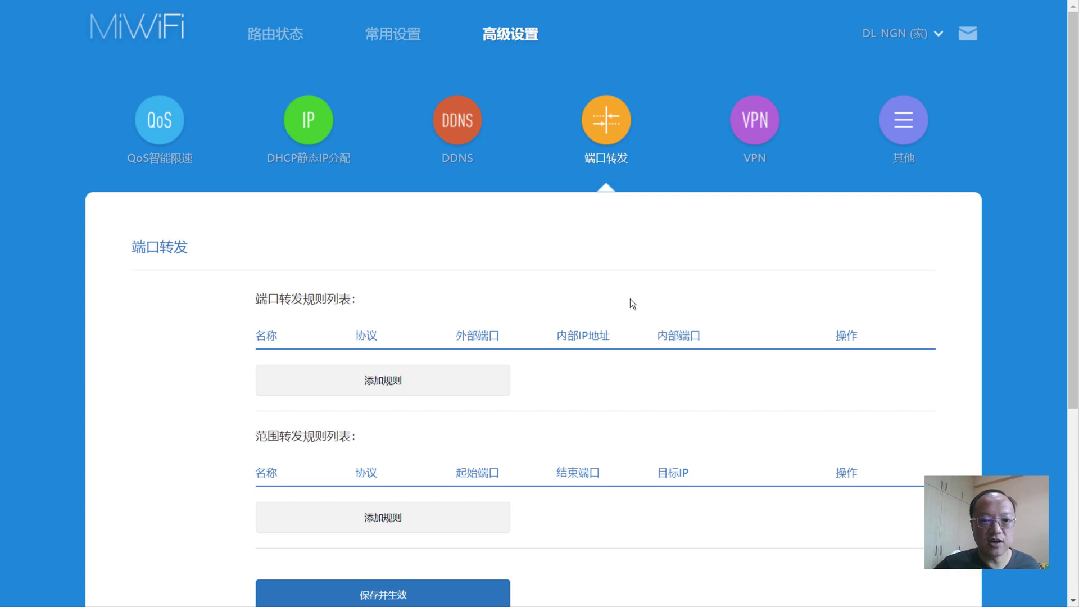
{"action": "scroll", "coordinate": [630, 299], "scroll_direction": "down", "scroll_amount": 4}
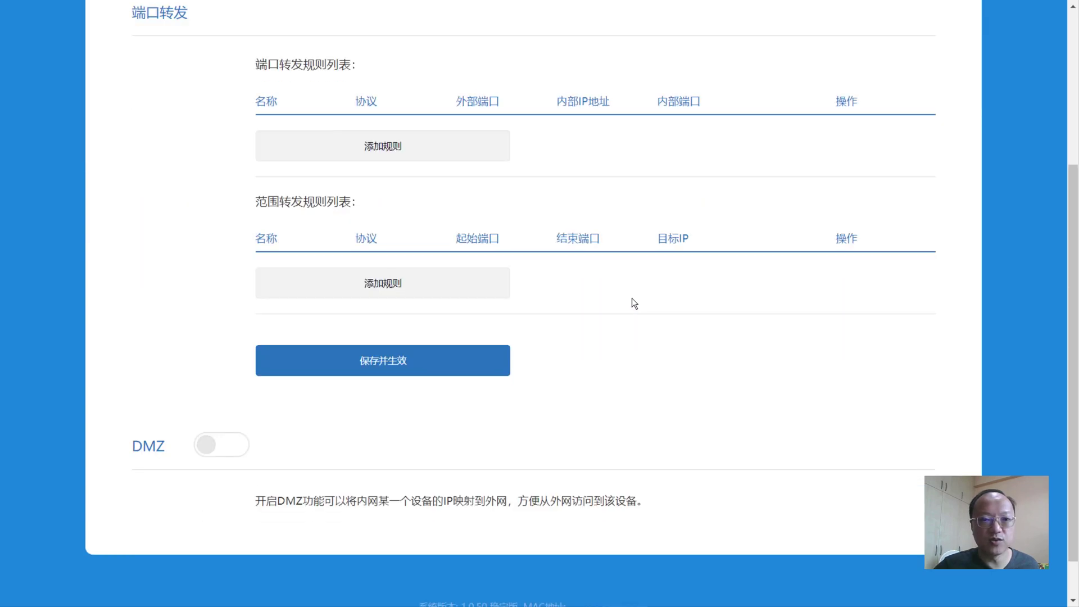
{"action": "scroll", "coordinate": [632, 298], "scroll_direction": "up", "scroll_amount": 4}
- Review the VPN page (no services, smart split off), then go to the Other settings page
{"action": "left_click", "coordinate": [755, 121]}
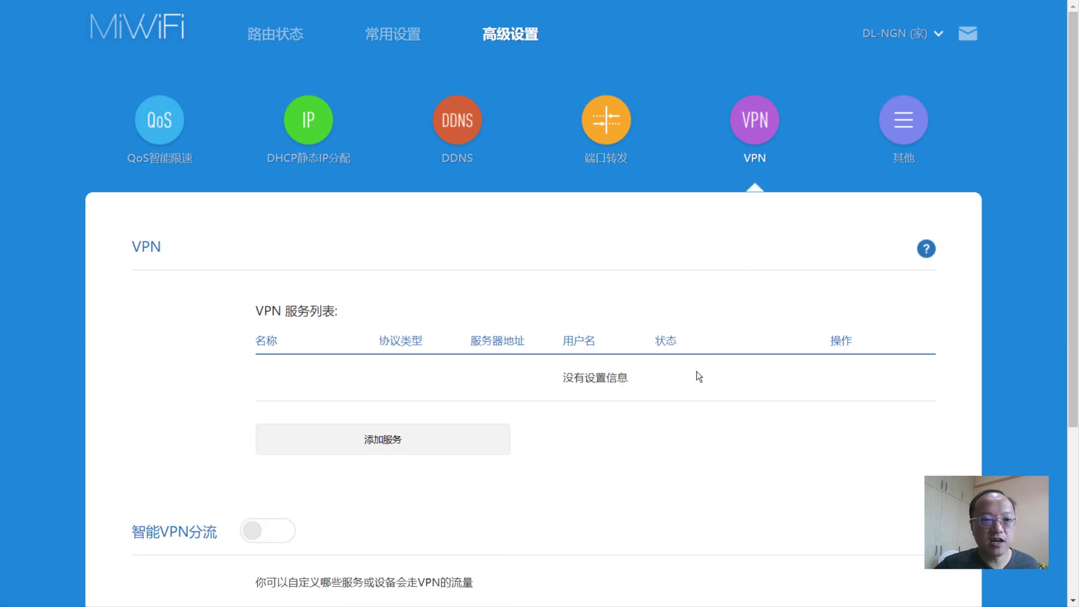
{"action": "scroll", "coordinate": [699, 378], "scroll_direction": "down", "scroll_amount": 4}
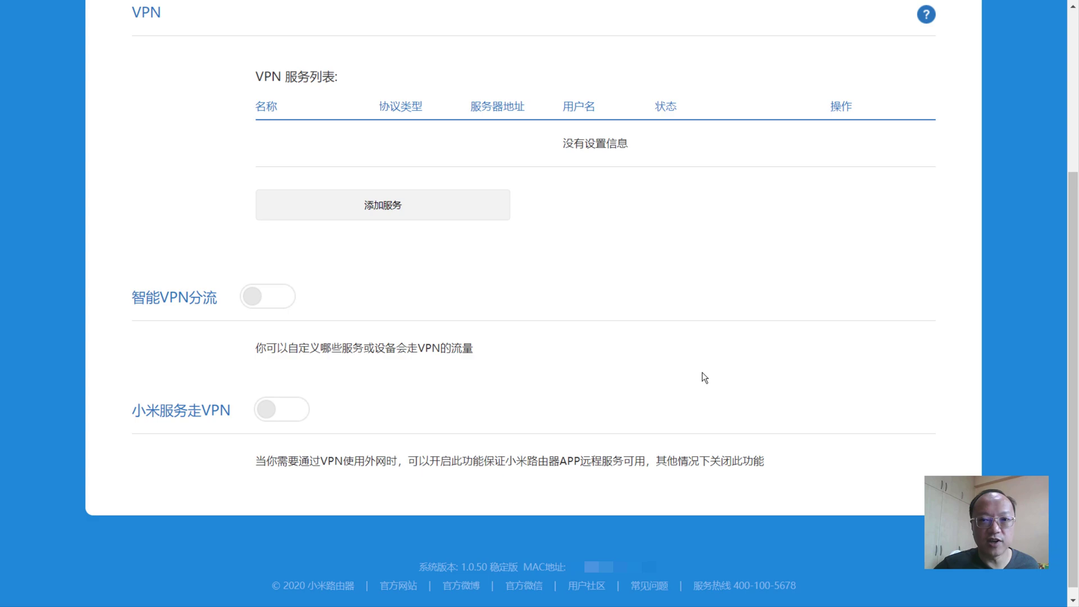
{"action": "scroll", "coordinate": [704, 376], "scroll_direction": "up", "scroll_amount": 4}
{"action": "left_click", "coordinate": [897, 129]}
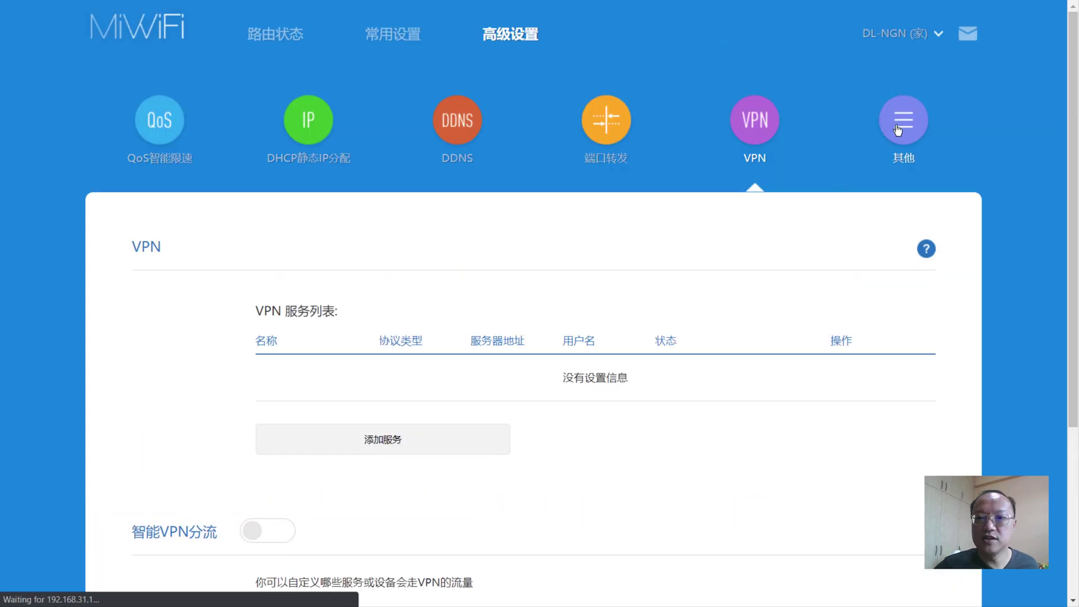